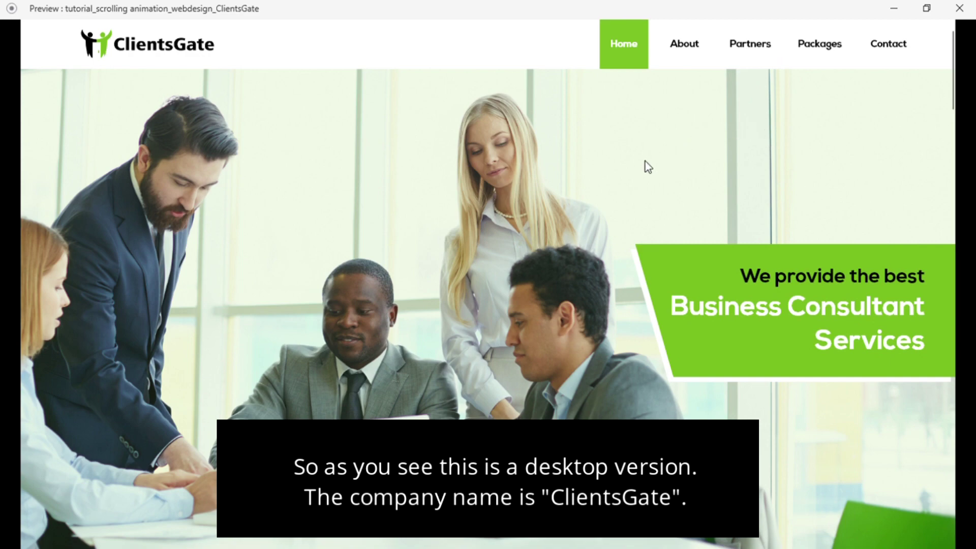
Scroll the desktop preview from About Us through Why Us, Partners and Packages to the contact form and footer
{"action": "scroll", "coordinate": [648, 167], "scroll_direction": "down", "scroll_amount": 10}
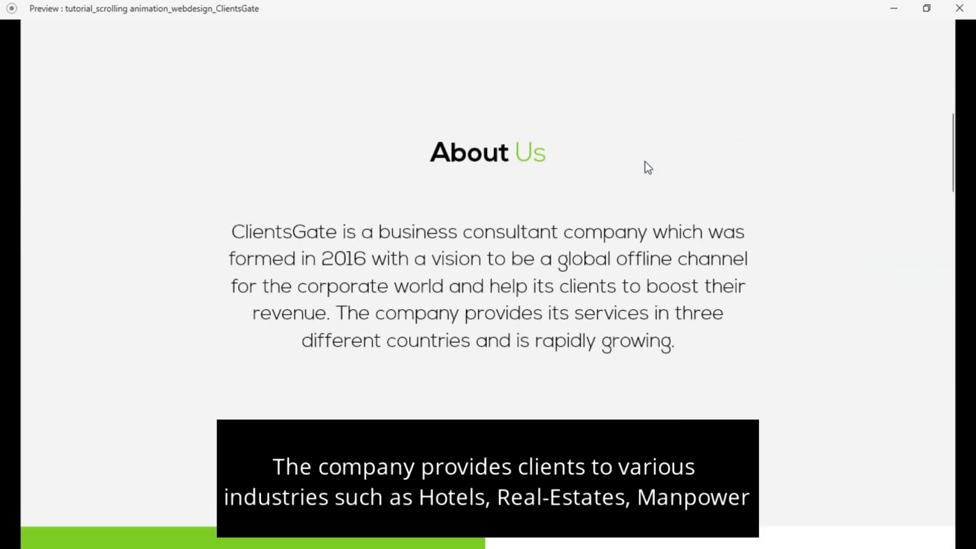
{"action": "scroll", "coordinate": [647, 164], "scroll_direction": "down", "scroll_amount": 5}
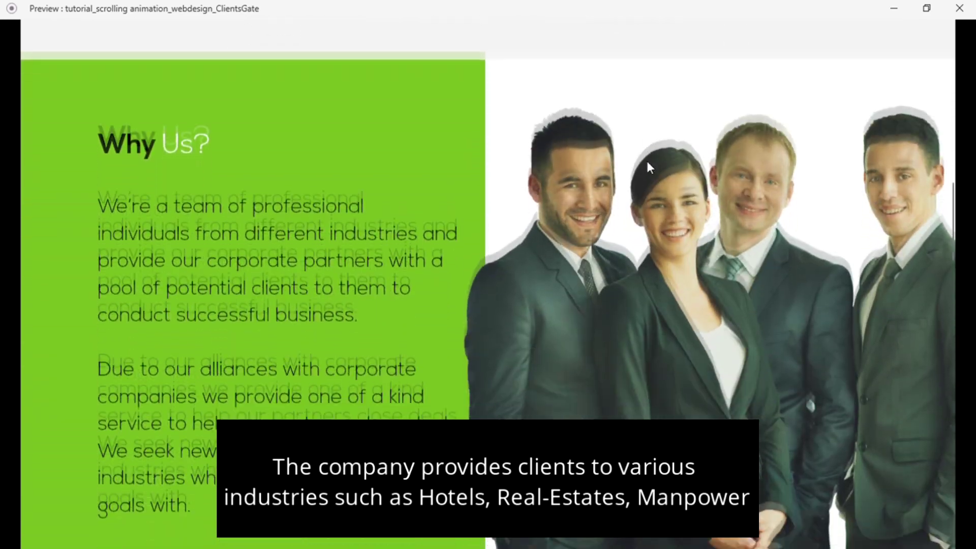
{"action": "scroll", "coordinate": [648, 164], "scroll_direction": "down", "scroll_amount": 2}
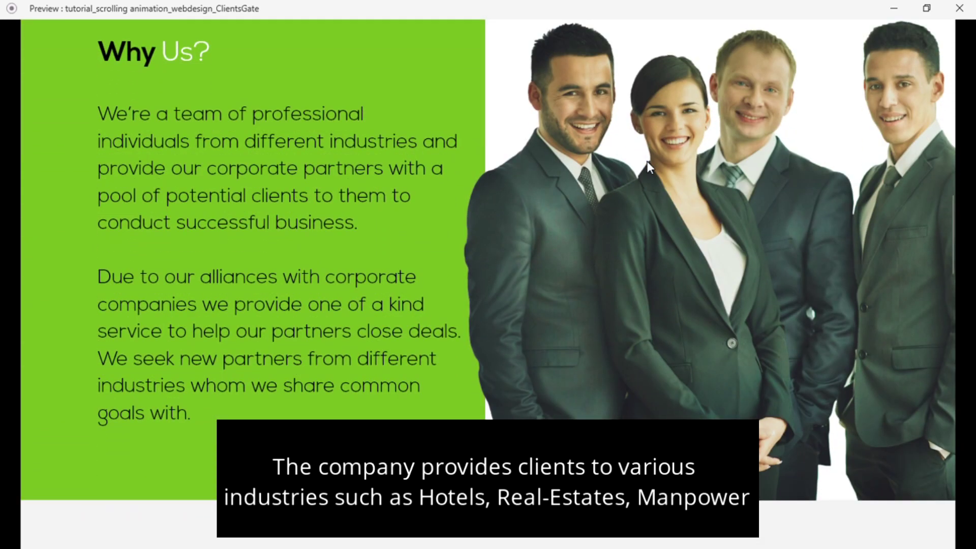
{"action": "scroll", "coordinate": [647, 163], "scroll_direction": "down", "scroll_amount": 8}
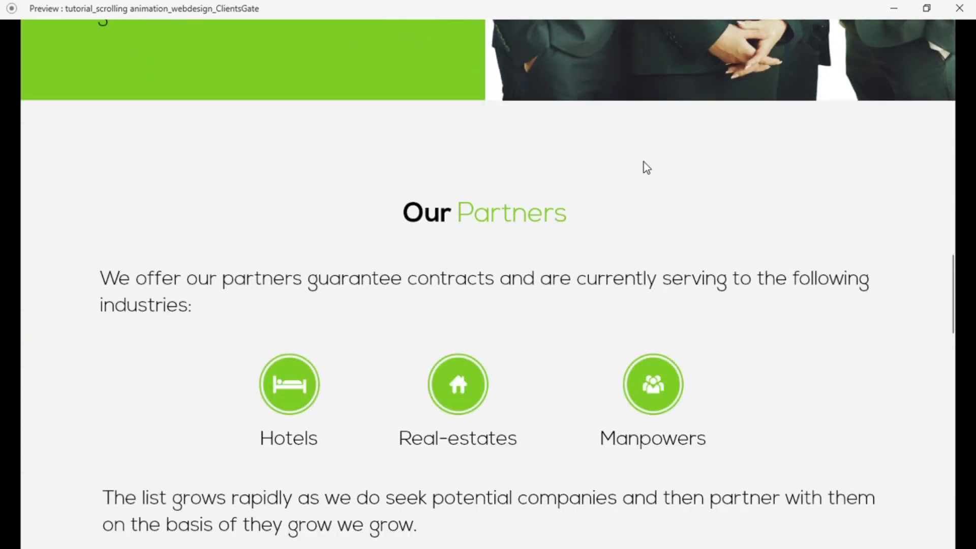
{"action": "scroll", "coordinate": [642, 162], "scroll_direction": "down", "scroll_amount": 2}
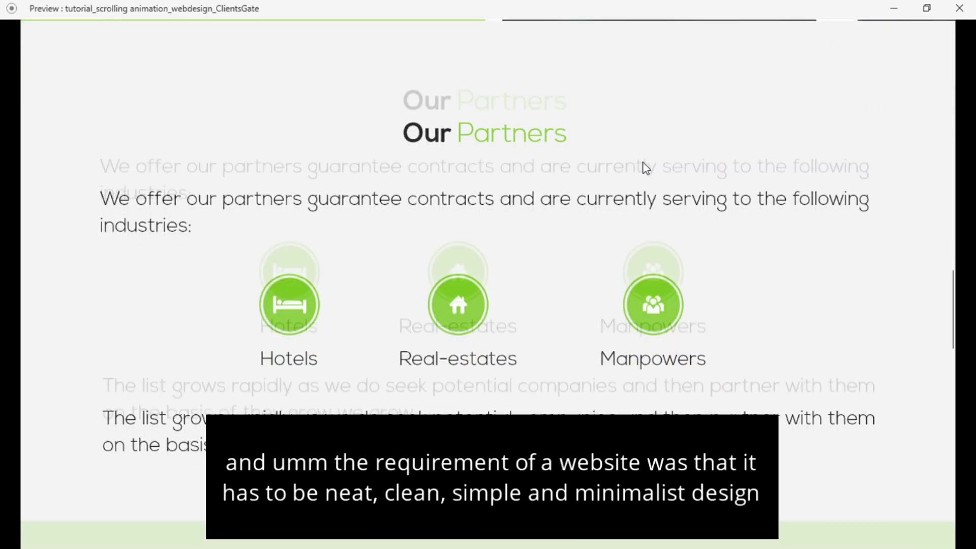
{"action": "scroll", "coordinate": [643, 163], "scroll_direction": "down", "scroll_amount": 9}
{"action": "scroll", "coordinate": [639, 178], "scroll_direction": "down", "scroll_amount": 2}
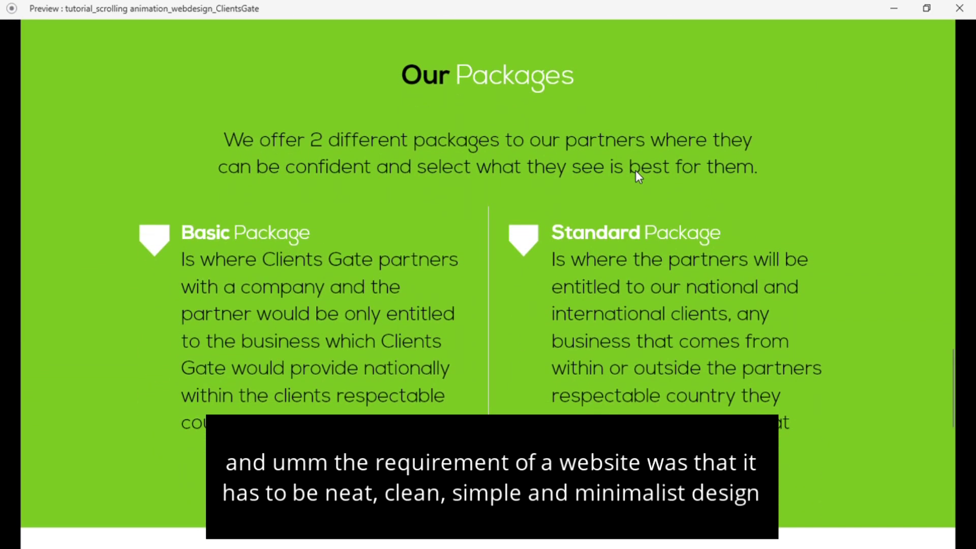
{"action": "scroll", "coordinate": [638, 176], "scroll_direction": "down", "scroll_amount": 10}
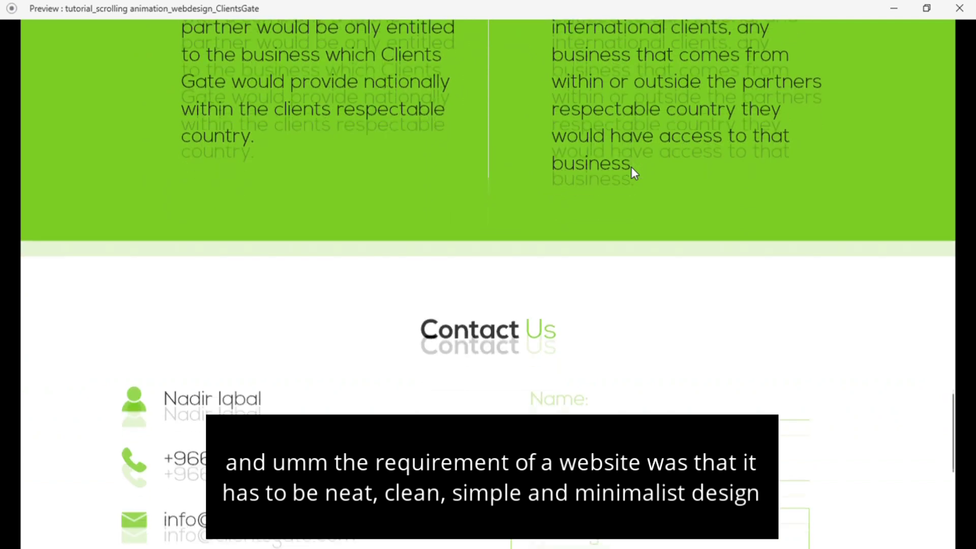
{"action": "scroll", "coordinate": [630, 166], "scroll_direction": "down", "scroll_amount": 2}
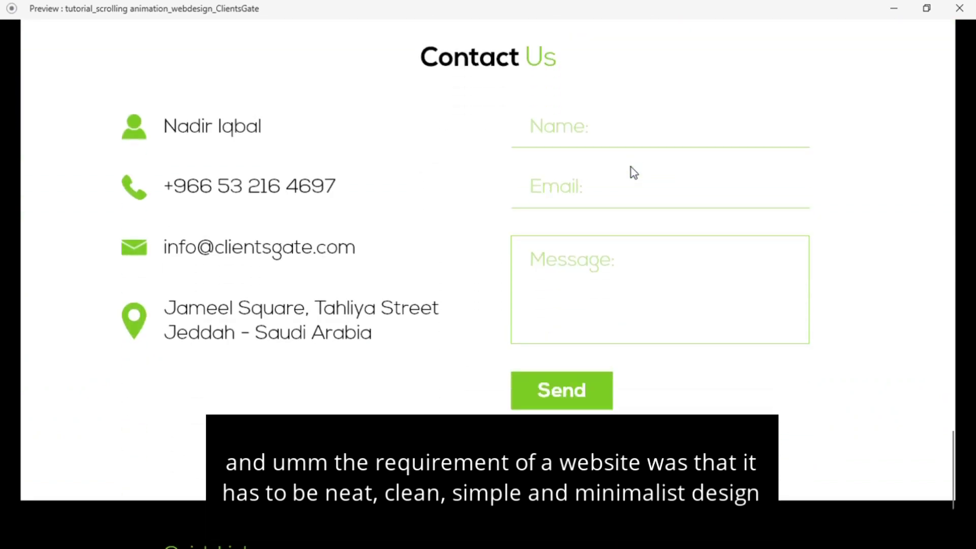
{"action": "scroll", "coordinate": [630, 166], "scroll_direction": "down", "scroll_amount": 2}
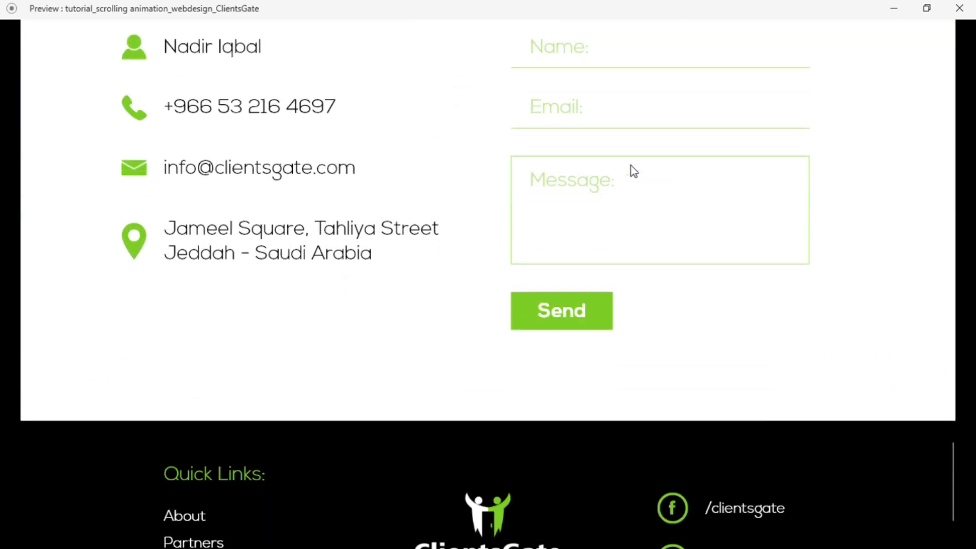
{"action": "scroll", "coordinate": [631, 173], "scroll_direction": "down", "scroll_amount": 3}
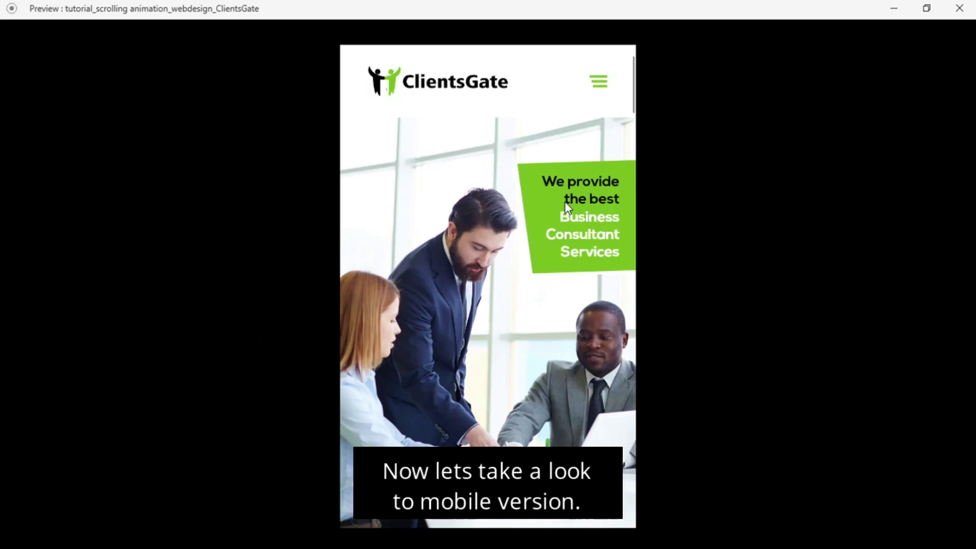
Scroll the mobile ClientsGate preview from About Us down to the contact form
{"action": "scroll", "coordinate": [522, 194], "scroll_direction": "down", "scroll_amount": 6}
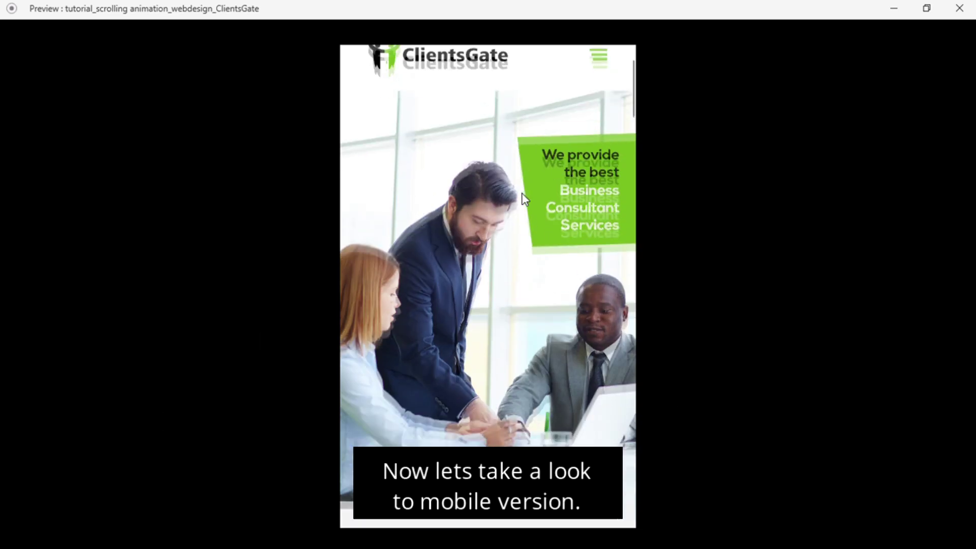
{"action": "scroll", "coordinate": [525, 200], "scroll_direction": "down", "scroll_amount": 2}
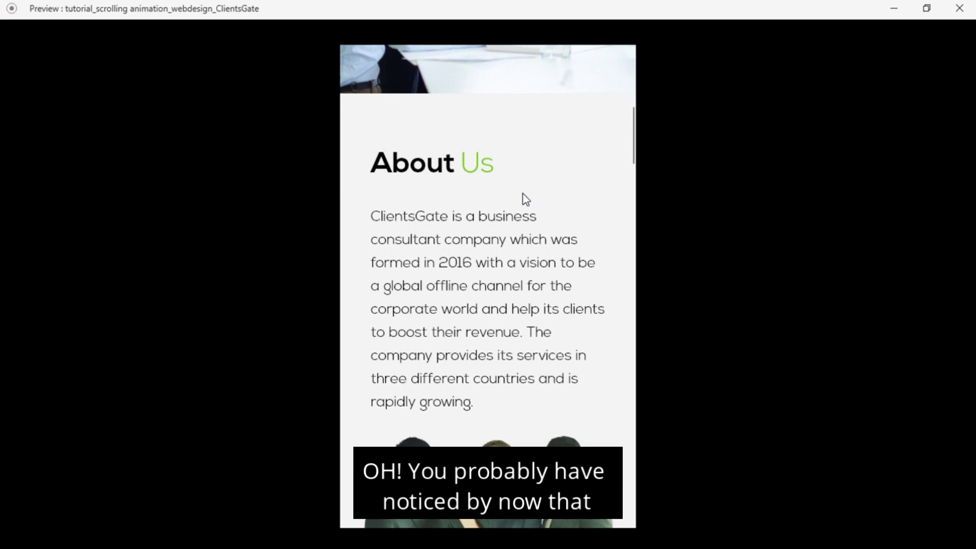
{"action": "scroll", "coordinate": [523, 193], "scroll_direction": "down", "scroll_amount": 5}
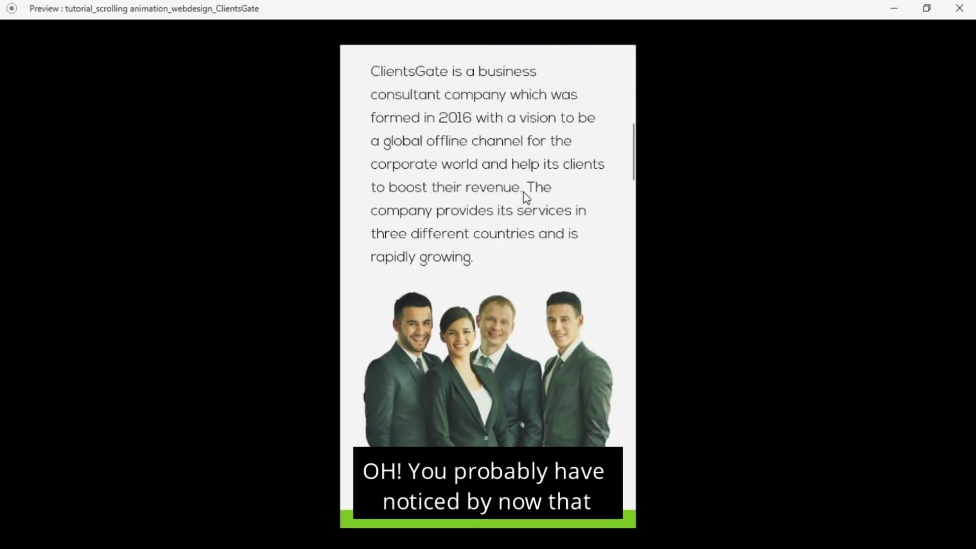
{"action": "scroll", "coordinate": [524, 197], "scroll_direction": "down", "scroll_amount": 15}
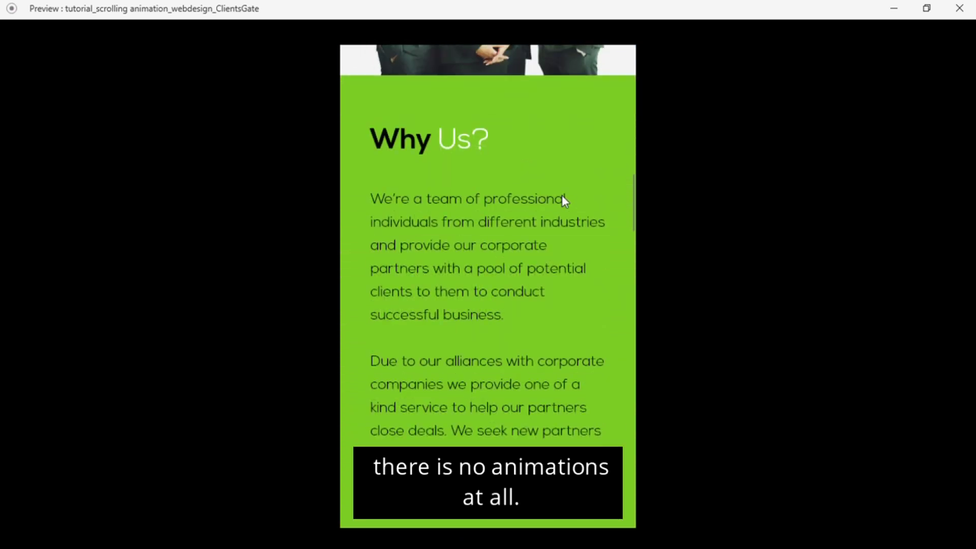
{"action": "scroll", "coordinate": [592, 196], "scroll_direction": "down", "scroll_amount": 6}
{"action": "scroll", "coordinate": [616, 182], "scroll_direction": "down", "scroll_amount": 10}
{"action": "scroll", "coordinate": [617, 186], "scroll_direction": "down", "scroll_amount": 11}
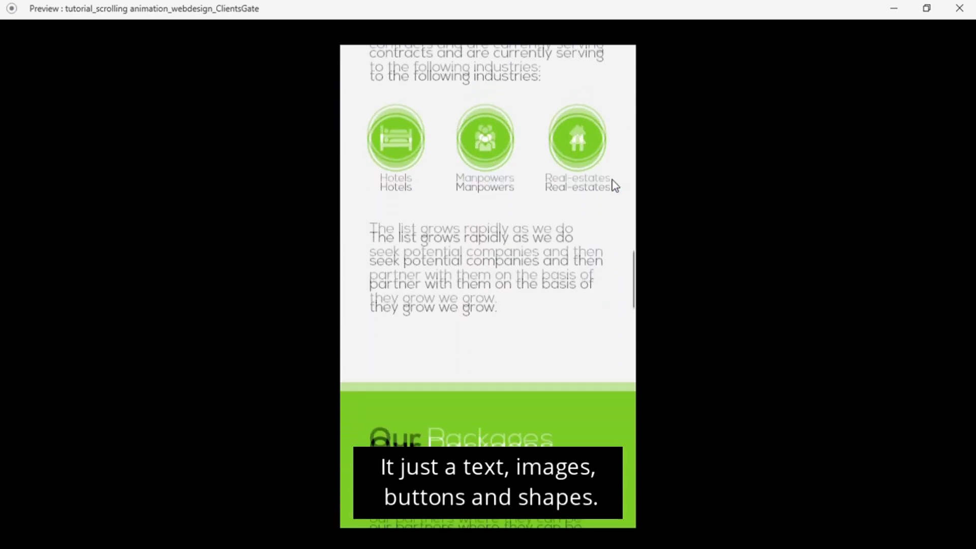
{"action": "scroll", "coordinate": [616, 186], "scroll_direction": "down", "scroll_amount": 12}
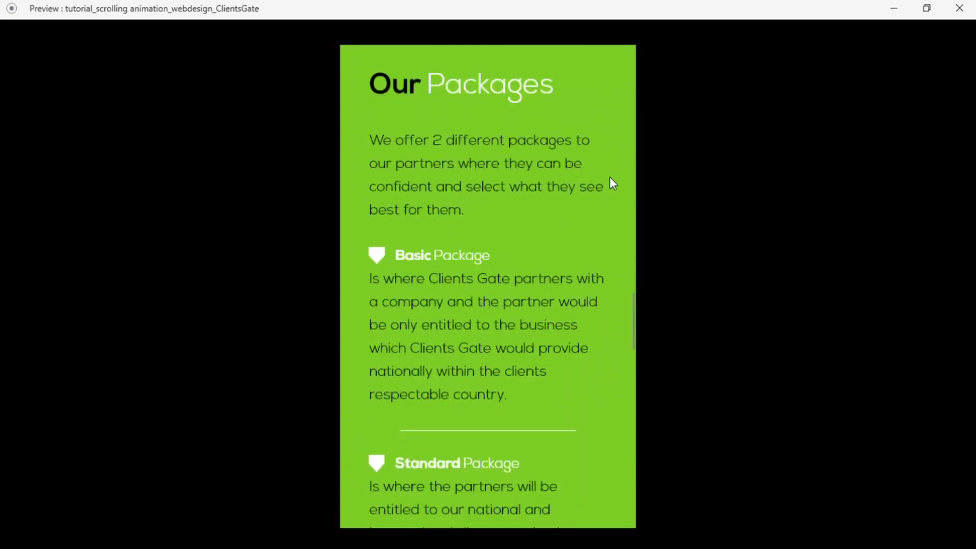
{"action": "scroll", "coordinate": [611, 181], "scroll_direction": "down", "scroll_amount": 13}
{"action": "scroll", "coordinate": [611, 179], "scroll_direction": "down", "scroll_amount": 6}
{"action": "scroll", "coordinate": [610, 179], "scroll_direction": "down", "scroll_amount": 3}
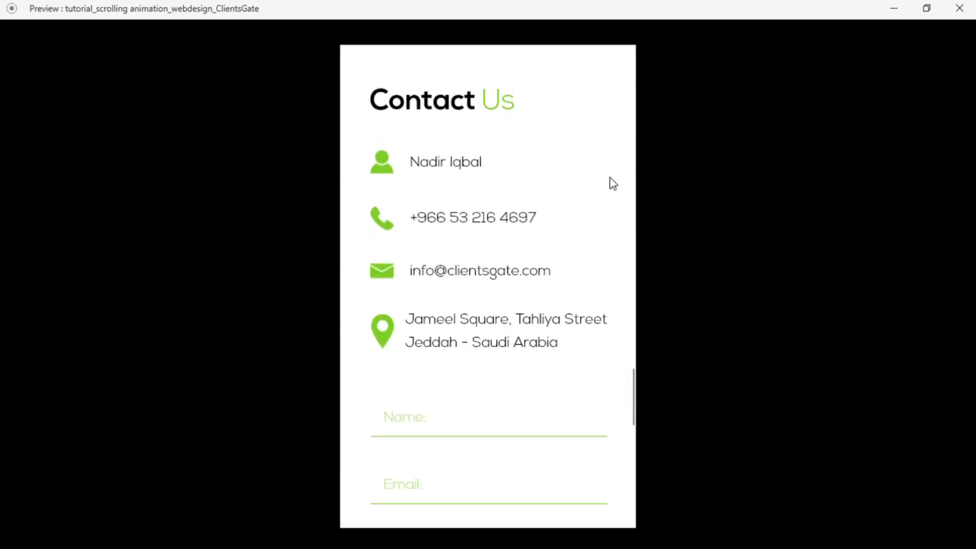
{"action": "scroll", "coordinate": [611, 179], "scroll_direction": "down", "scroll_amount": 9}
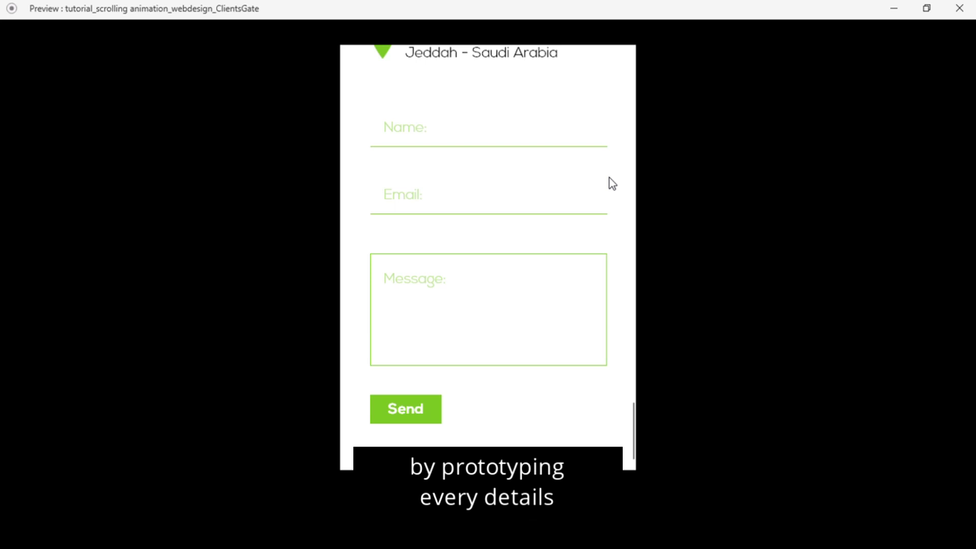
{"action": "scroll", "coordinate": [612, 183], "scroll_direction": "down", "scroll_amount": 15}
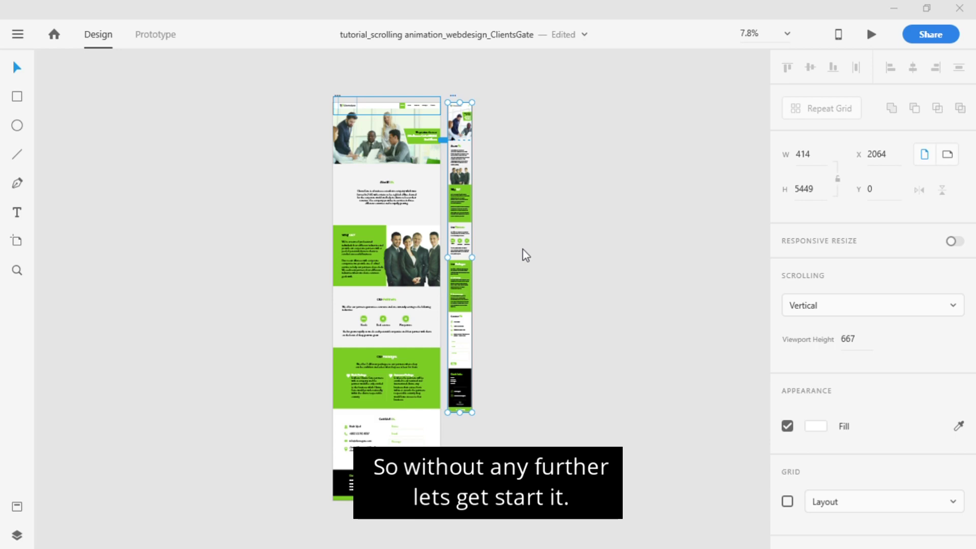
Deselect everything and zoom from 7.8% to 63.8% on the iPhone home artboard
{"action": "left_click", "coordinate": [543, 148]}
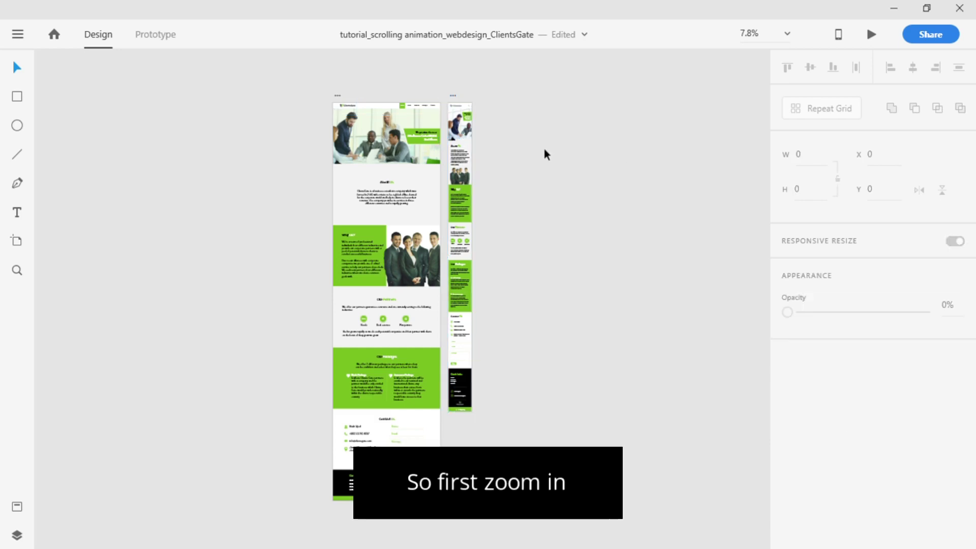
{"action": "scroll", "coordinate": [454, 96], "scroll_direction": "up", "scroll_amount": 8}
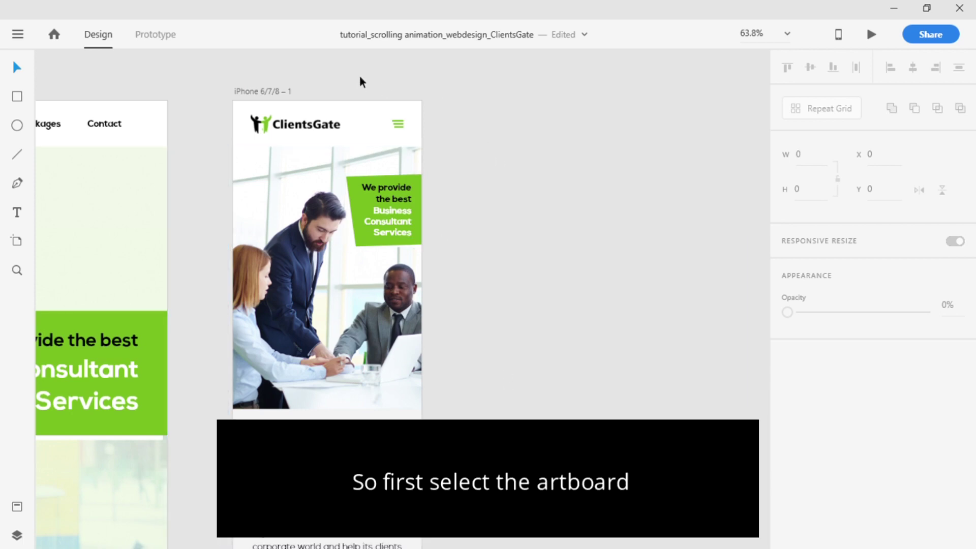
Duplicate the iPhone 6/7/8 – 1 artboard as iPhone 6/7/8 – 2 and select the copy
{"action": "left_click", "coordinate": [251, 93]}
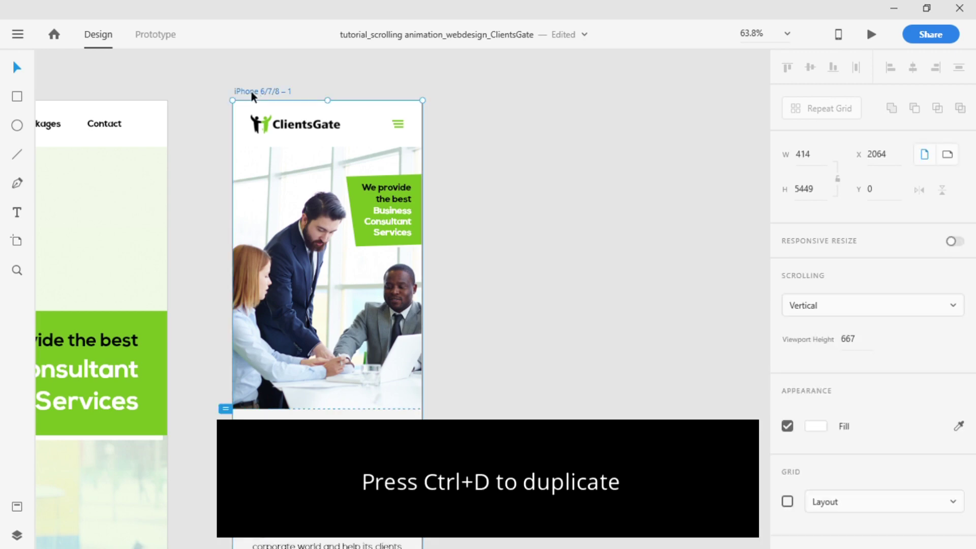
{"action": "key", "text": "ctrl+d"}
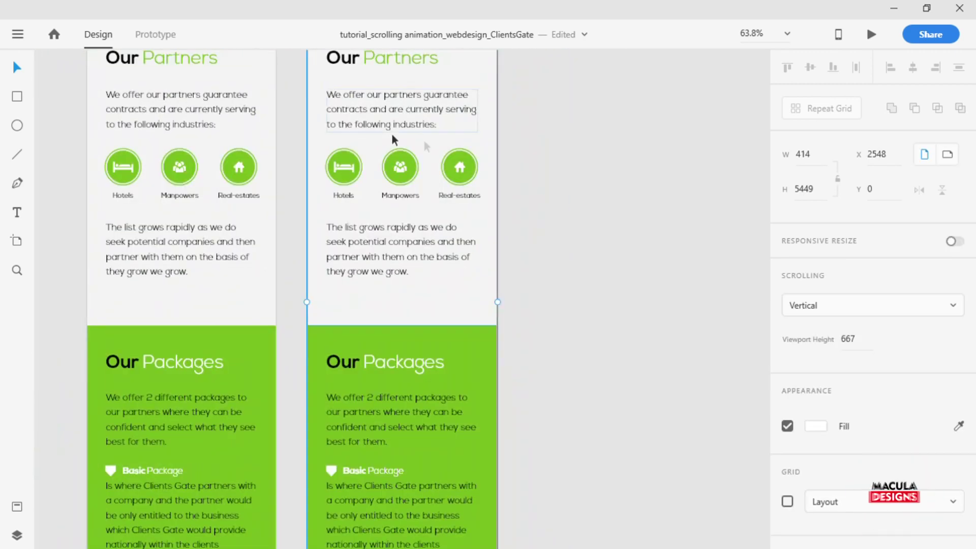
{"action": "scroll", "coordinate": [421, 110], "scroll_direction": "up", "scroll_amount": 15}
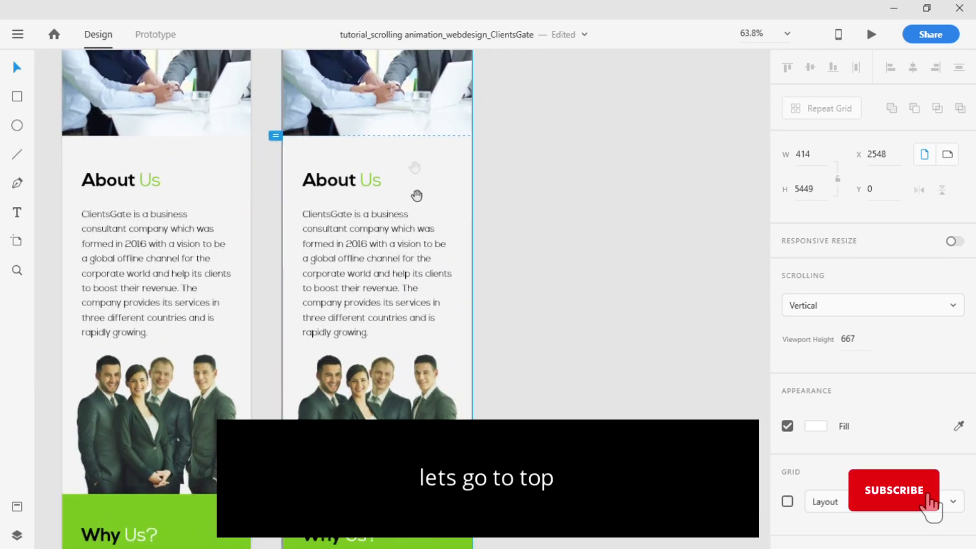
{"action": "left_click_drag", "start_coordinate": [417, 196], "coordinate": [412, 375]}
{"action": "left_click_drag", "start_coordinate": [408, 150], "coordinate": [408, 239]}
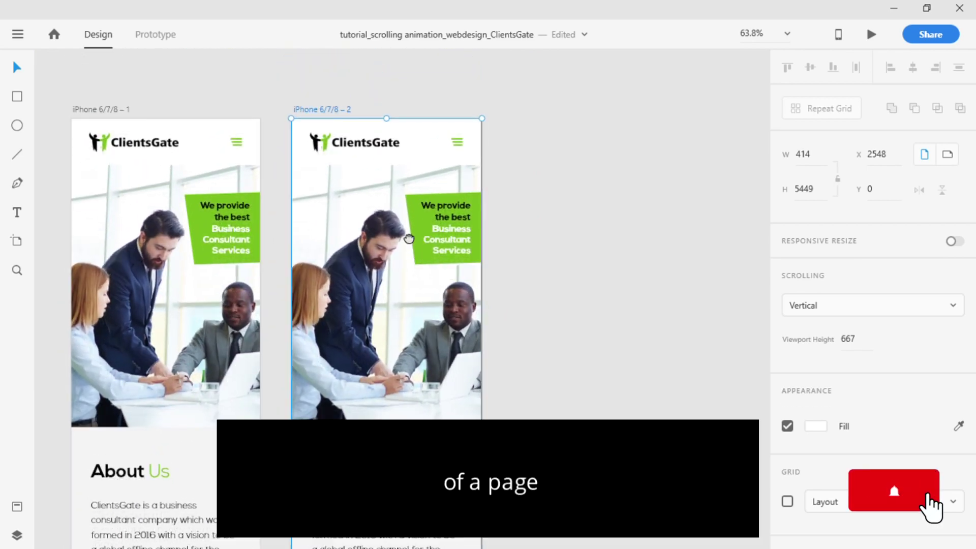
{"action": "left_click", "coordinate": [538, 192]}
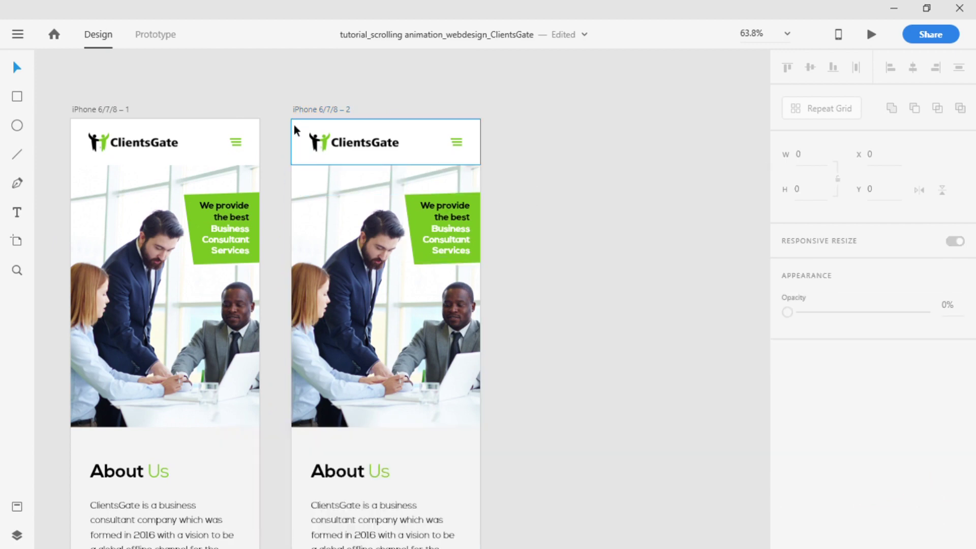
{"action": "left_click", "coordinate": [306, 109]}
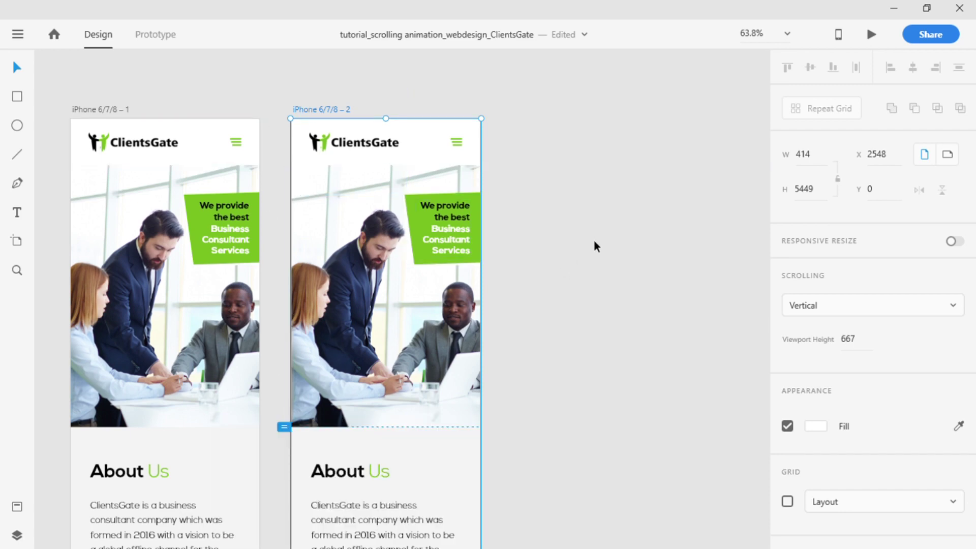
{"action": "left_click_drag", "start_coordinate": [456, 246], "coordinate": [498, 152]}
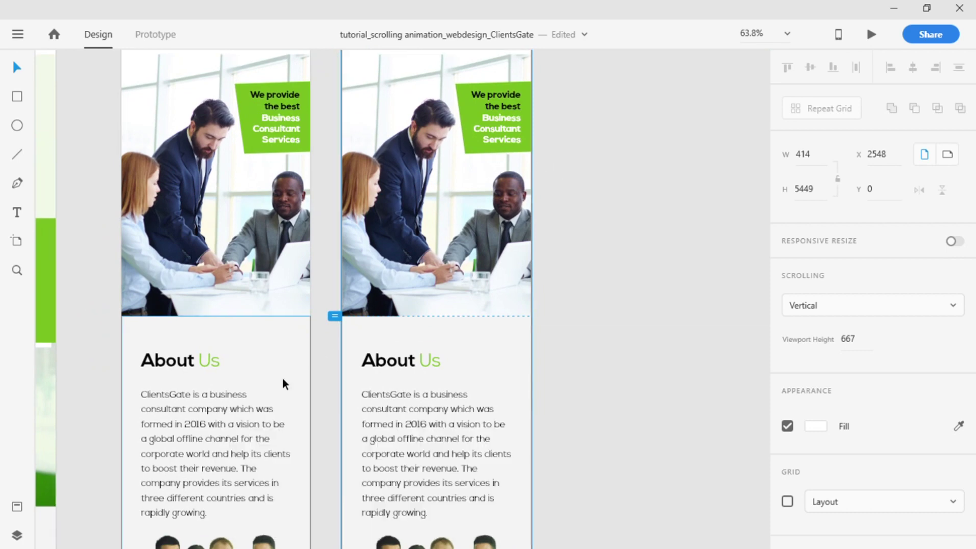
{"action": "left_click_drag", "start_coordinate": [433, 454], "coordinate": [541, 188]}
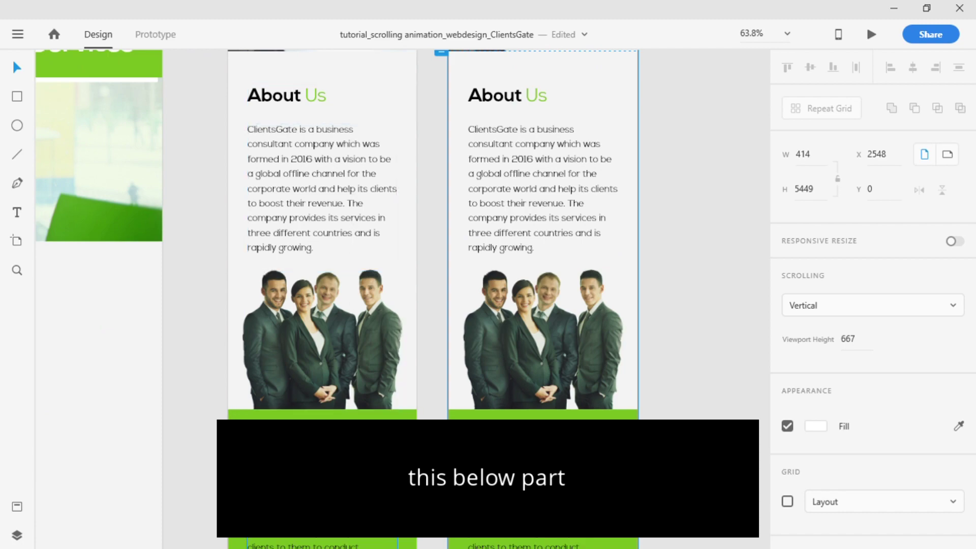
{"action": "scroll", "coordinate": [329, 505], "scroll_direction": "down", "scroll_amount": 5}
{"action": "scroll", "coordinate": [330, 507], "scroll_direction": "up", "scroll_amount": 5}
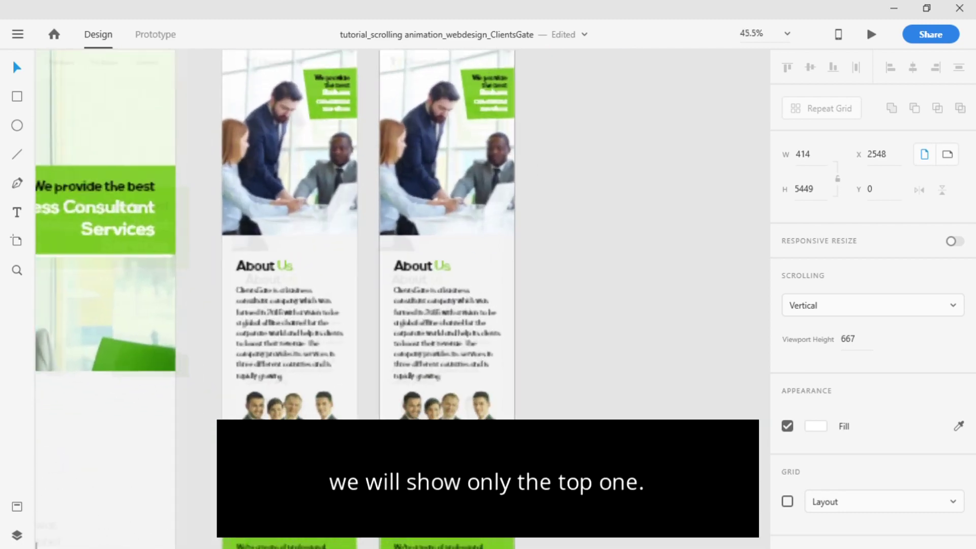
{"action": "scroll", "coordinate": [462, 191], "scroll_direction": "up", "scroll_amount": 5}
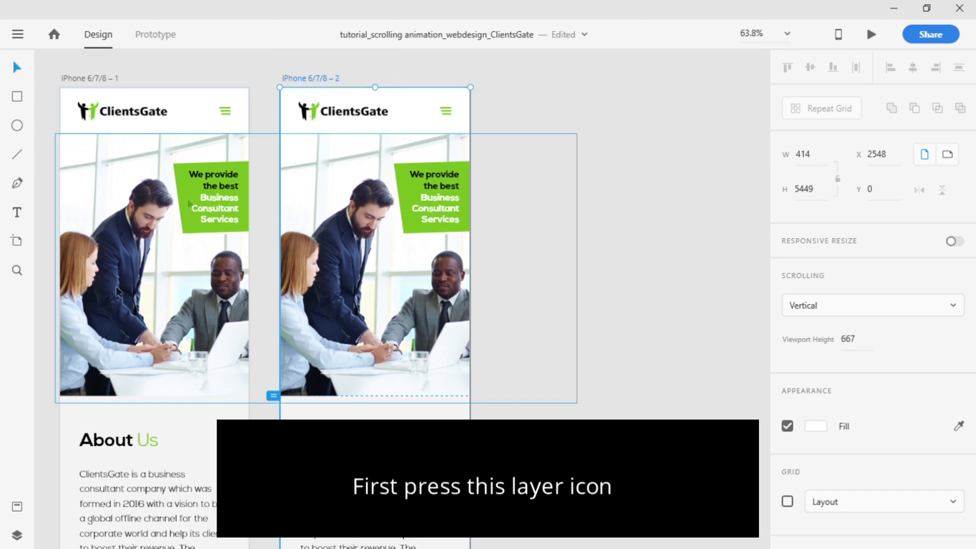
Group every layer of iPhone 6/7/8 – 2, from Group 50 to Mask Group 1, into Group 51
{"action": "left_click", "coordinate": [18, 537]}
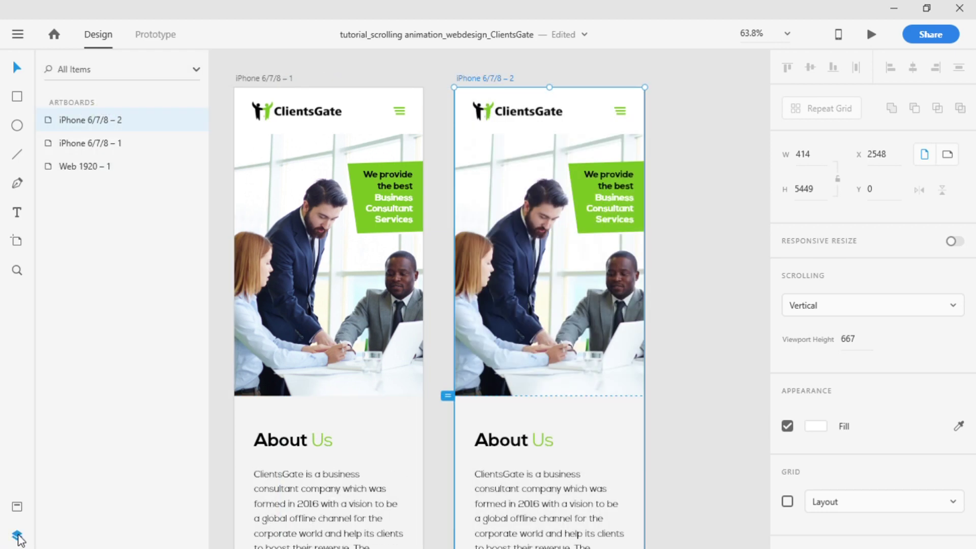
{"action": "left_click", "coordinate": [529, 118]}
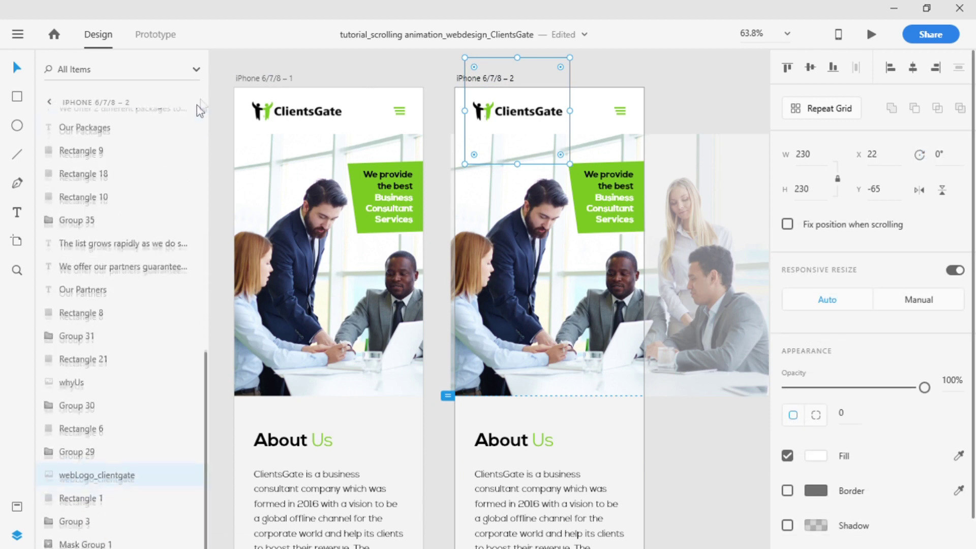
{"action": "scroll", "coordinate": [100, 127], "scroll_direction": "up", "scroll_amount": 15}
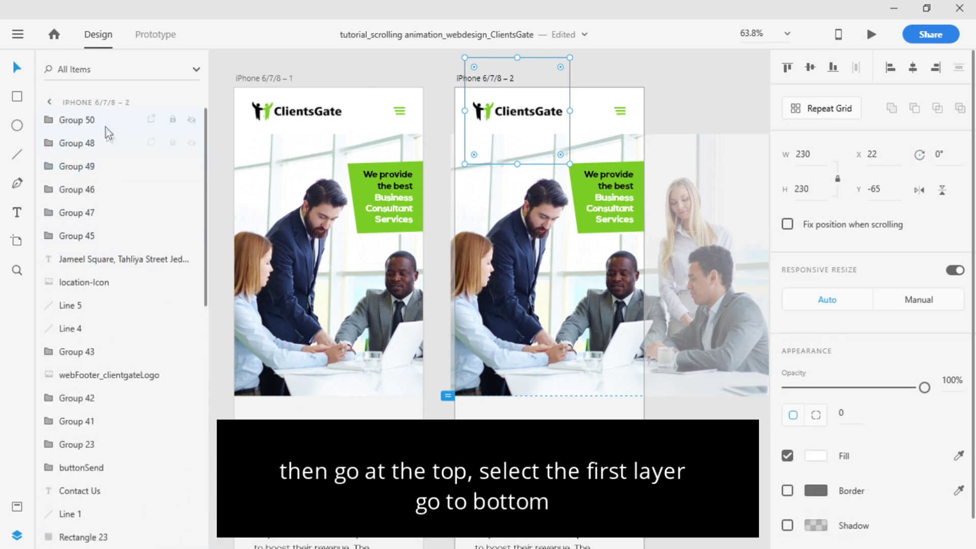
{"action": "left_click", "coordinate": [106, 125]}
{"action": "scroll", "coordinate": [103, 134], "scroll_direction": "down", "scroll_amount": 10}
{"action": "scroll", "coordinate": [103, 138], "scroll_direction": "down", "scroll_amount": 5}
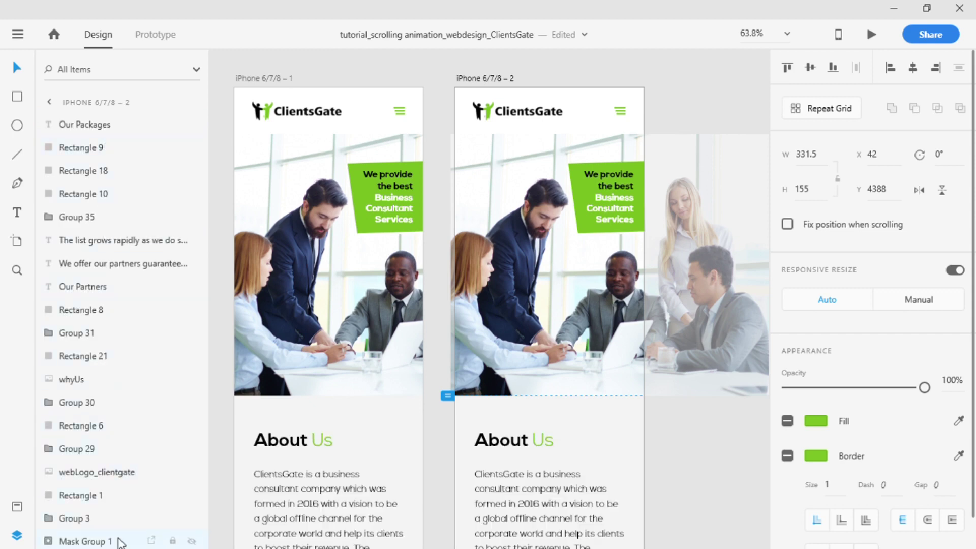
{"action": "left_click", "coordinate": [121, 542], "text": "shift"}
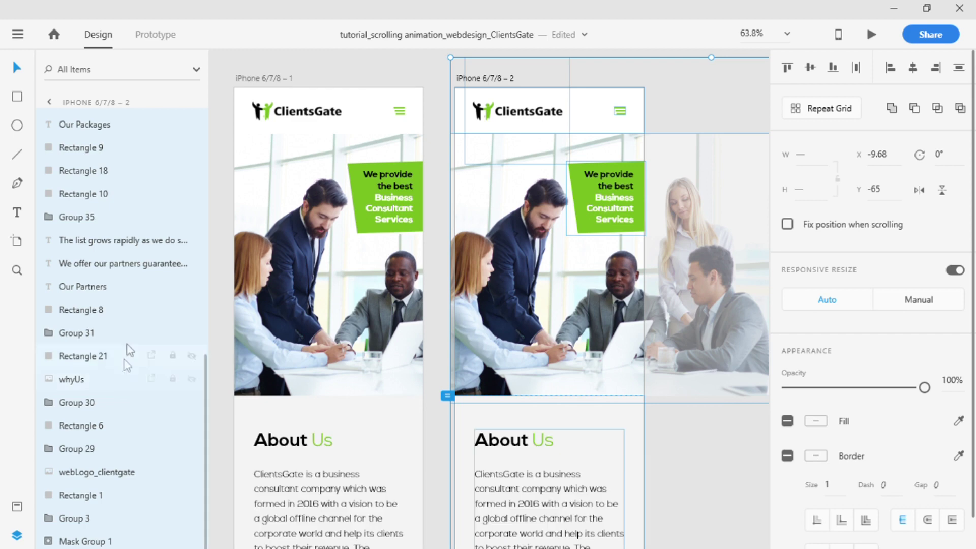
{"action": "key", "text": "ctrl+g"}
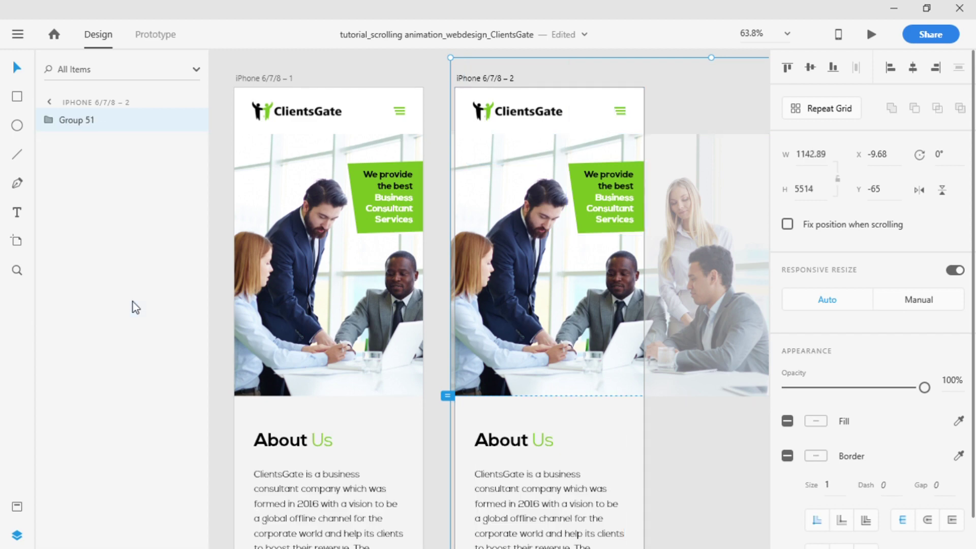
{"action": "left_click", "coordinate": [17, 536]}
{"action": "key", "text": "ctrl+comma"}
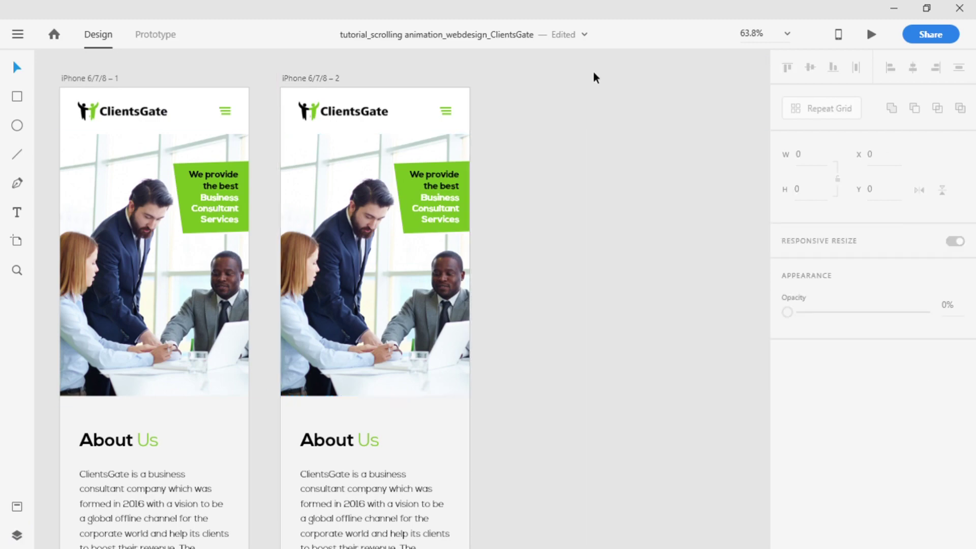
Set the iPhone 6/7/8 – 2 artboard height to 667
{"action": "scroll", "coordinate": [354, 164], "scroll_direction": "down", "scroll_amount": 4}
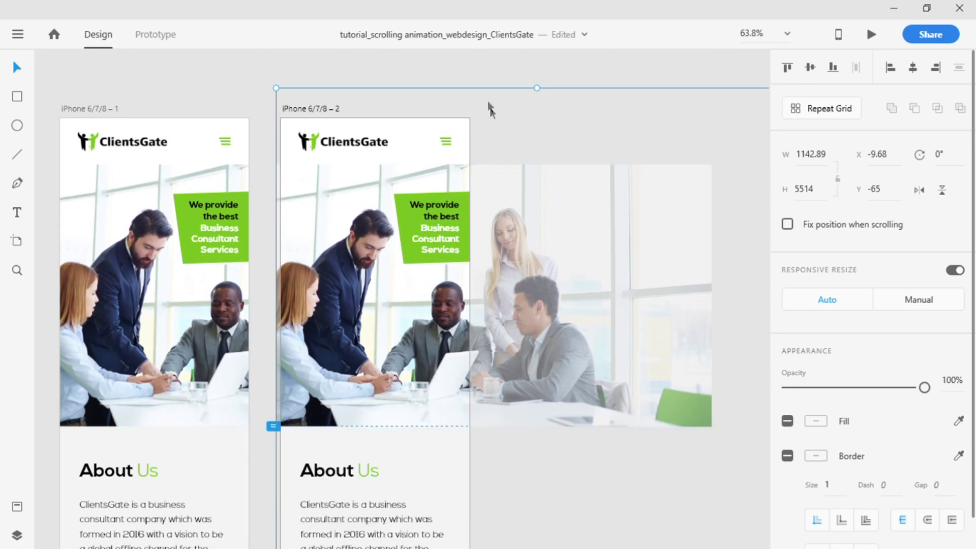
{"action": "left_click", "coordinate": [475, 66]}
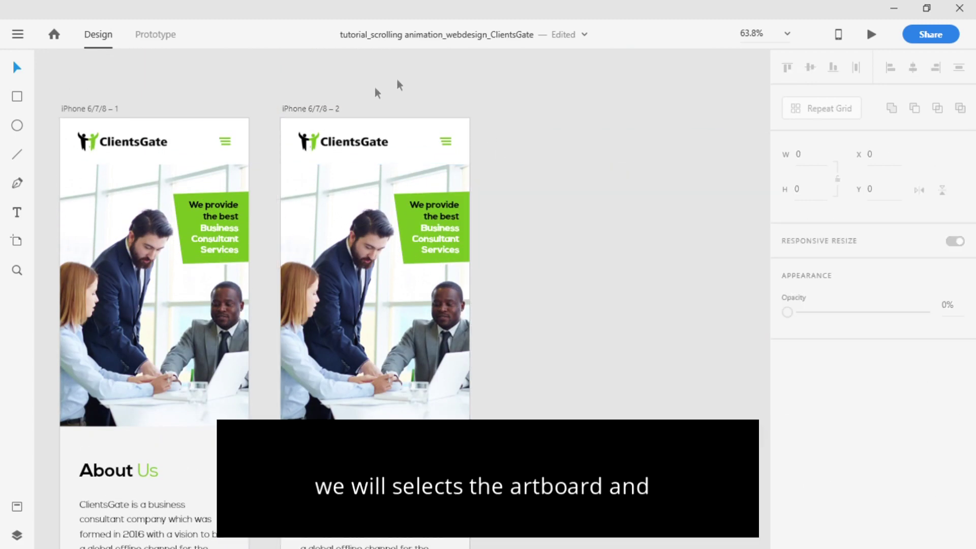
{"action": "left_click", "coordinate": [315, 107]}
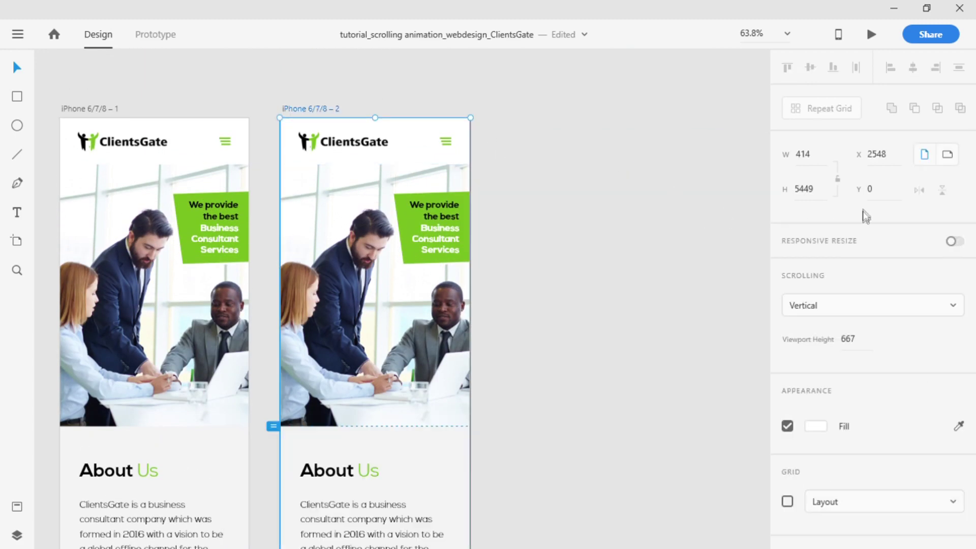
{"action": "left_click", "coordinate": [822, 200]}
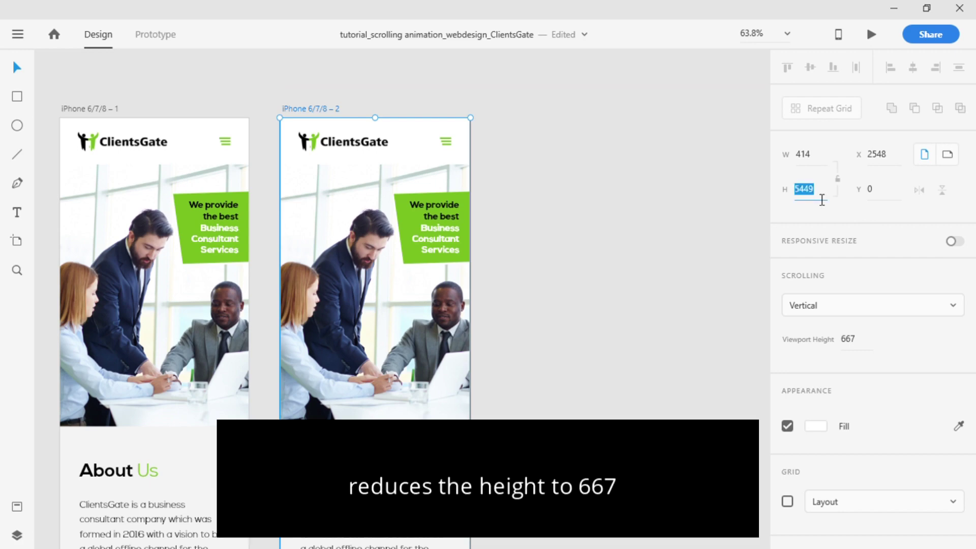
{"action": "type", "text": "667"}
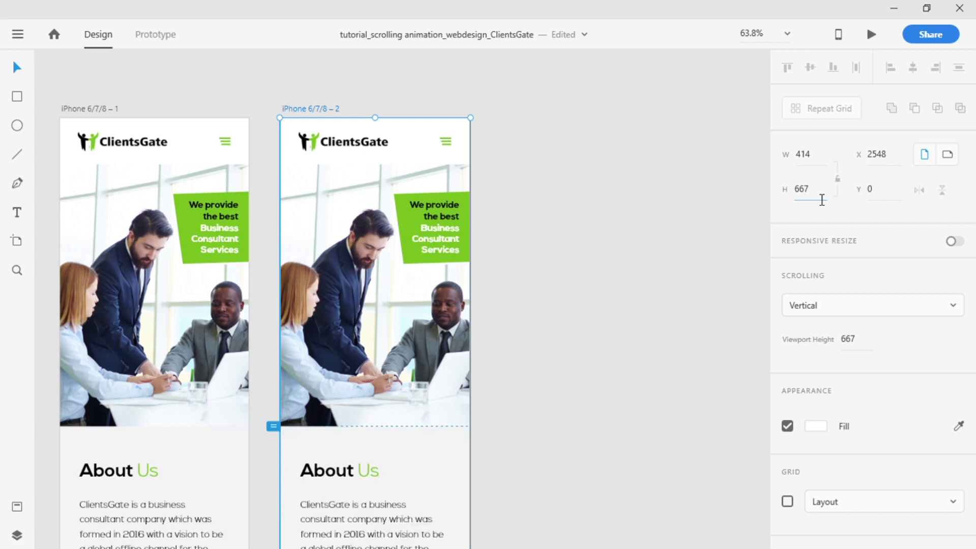
{"action": "key", "text": "Return"}
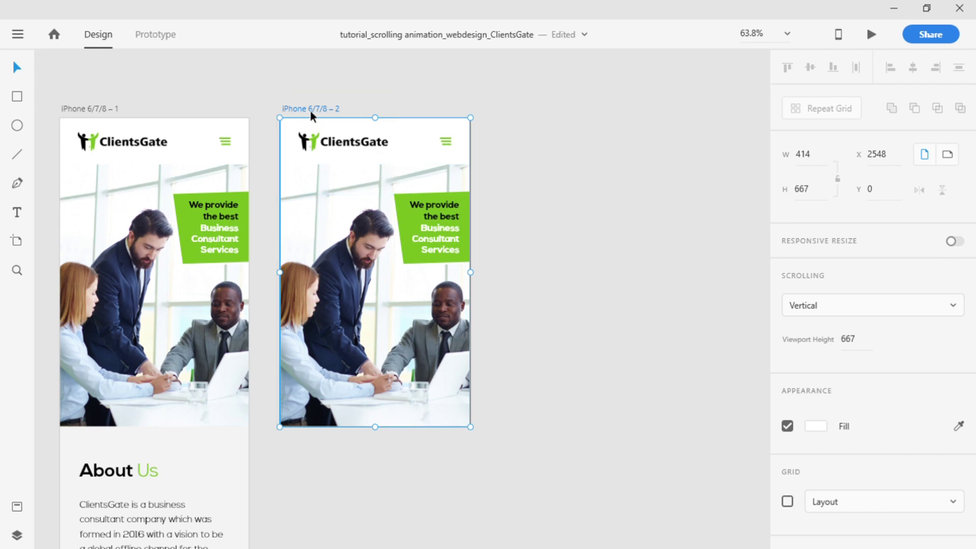
{"action": "left_click", "coordinate": [541, 175]}
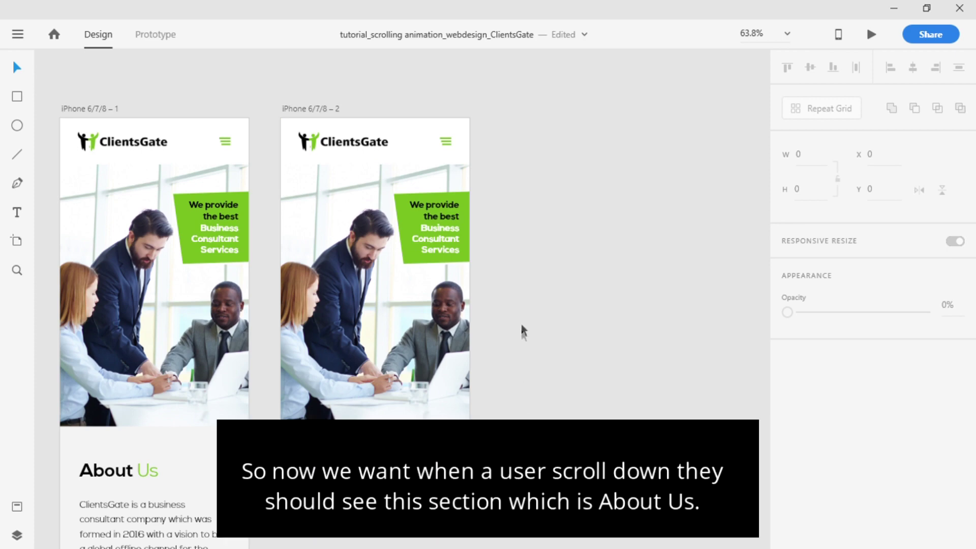
{"action": "scroll", "coordinate": [520, 323], "scroll_direction": "down", "scroll_amount": 5}
{"action": "scroll", "coordinate": [521, 322], "scroll_direction": "left", "scroll_amount": 2}
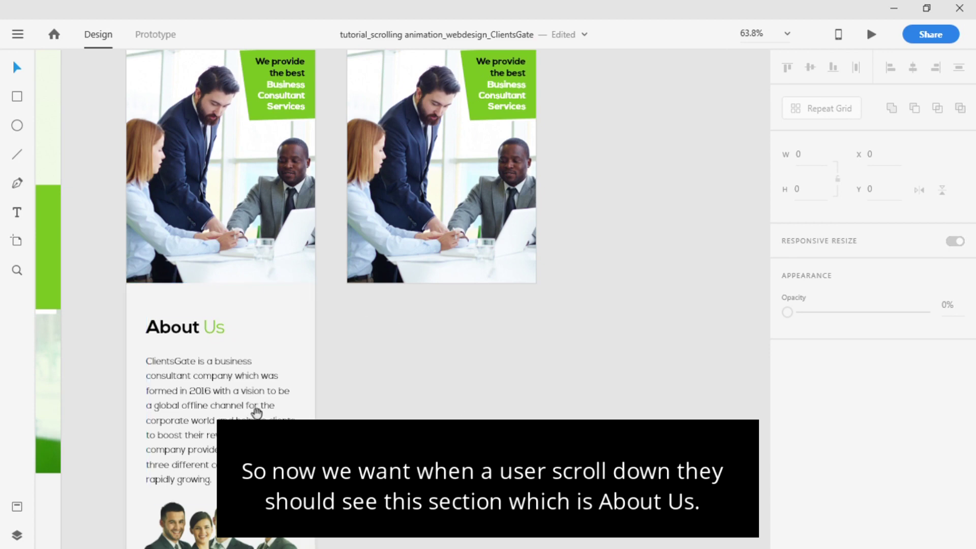
{"action": "scroll", "coordinate": [257, 413], "scroll_direction": "down", "scroll_amount": 3}
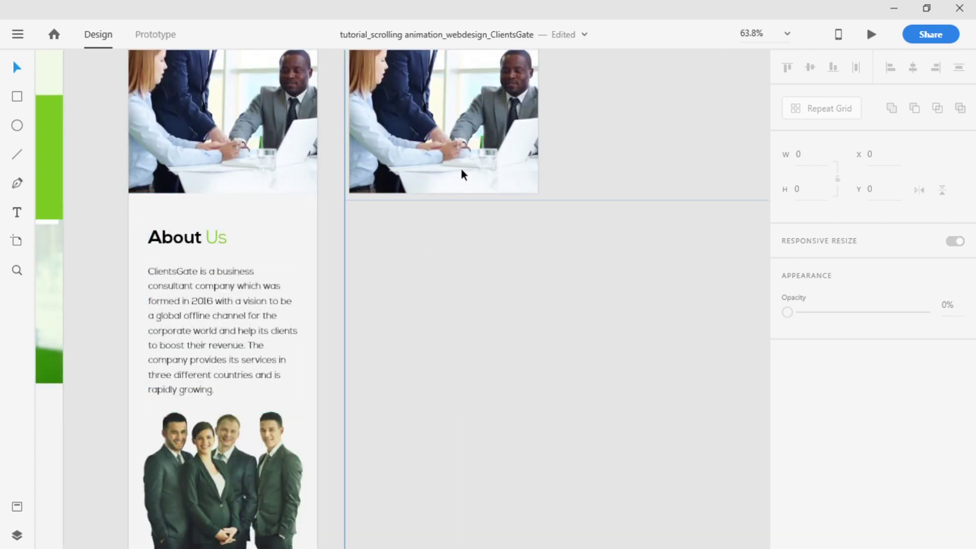
{"action": "scroll", "coordinate": [462, 173], "scroll_direction": "up", "scroll_amount": 5}
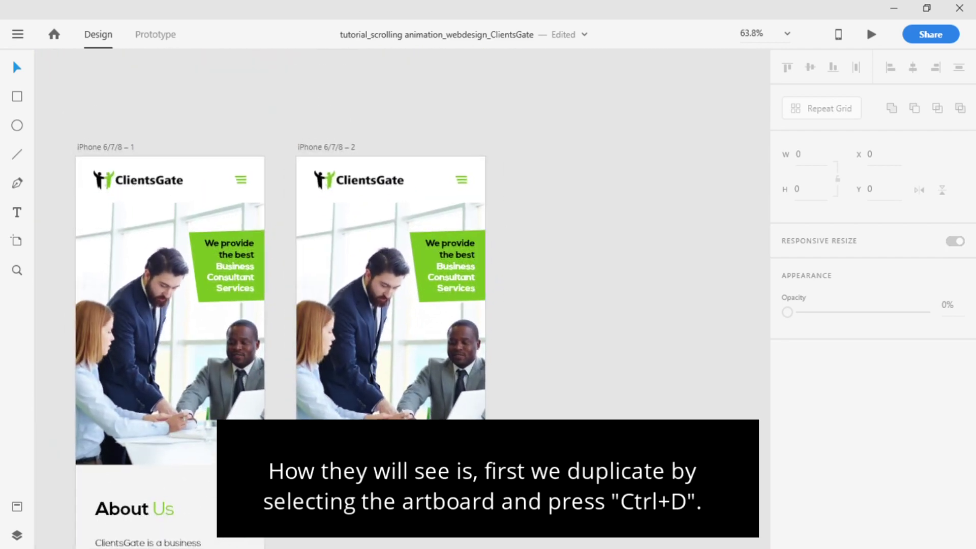
{"action": "left_click", "coordinate": [332, 147]}
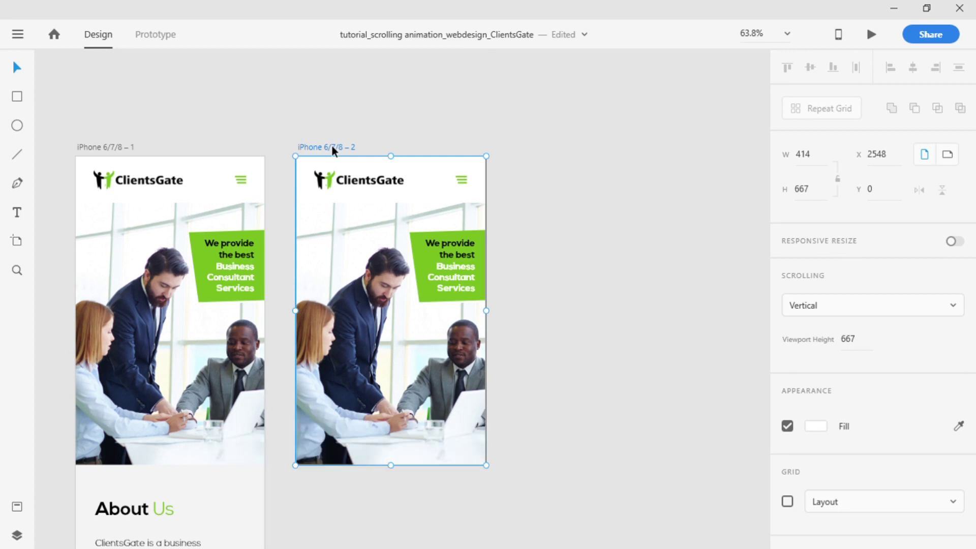
Duplicate artboard 2 as iPhone 6/7/8 – 3 and move its content up to show About Us
{"action": "key", "text": "ctrl+d"}
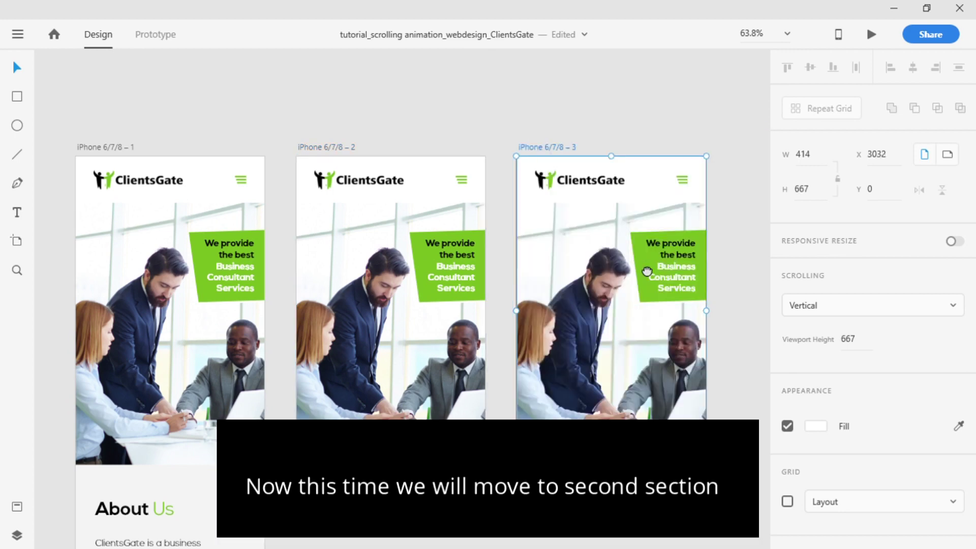
{"action": "left_click_drag", "start_coordinate": [647, 269], "coordinate": [440, 249]}
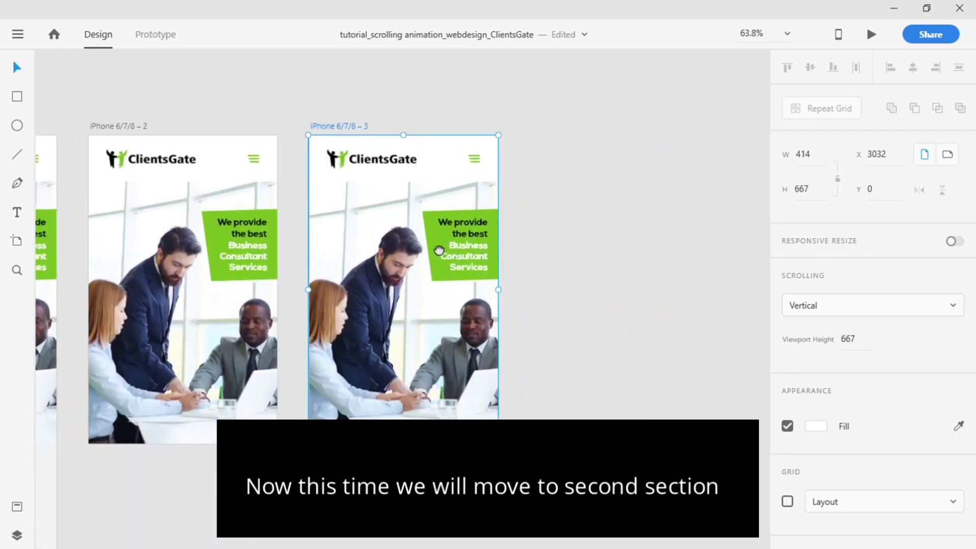
{"action": "left_click", "coordinate": [403, 386]}
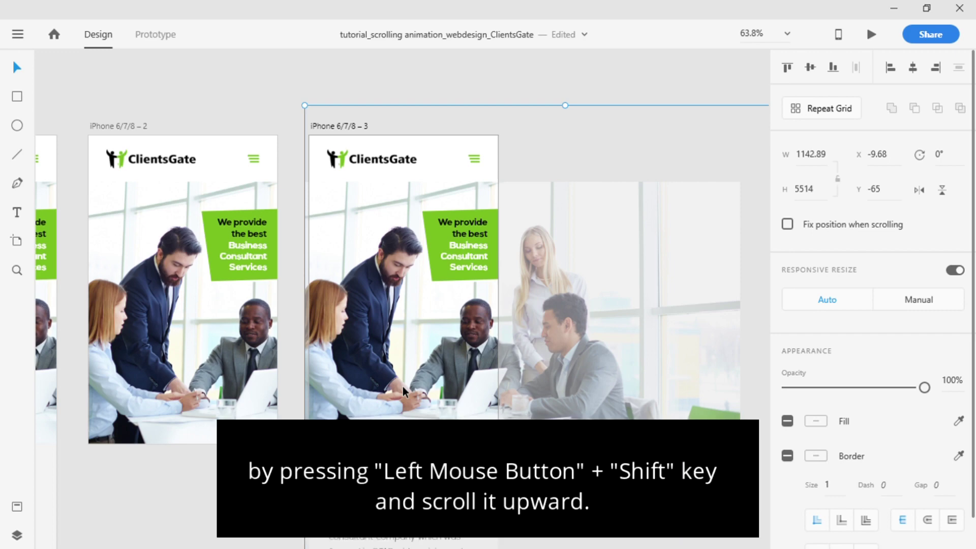
{"action": "left_click_drag", "start_coordinate": [403, 386], "coordinate": [402, 75]}
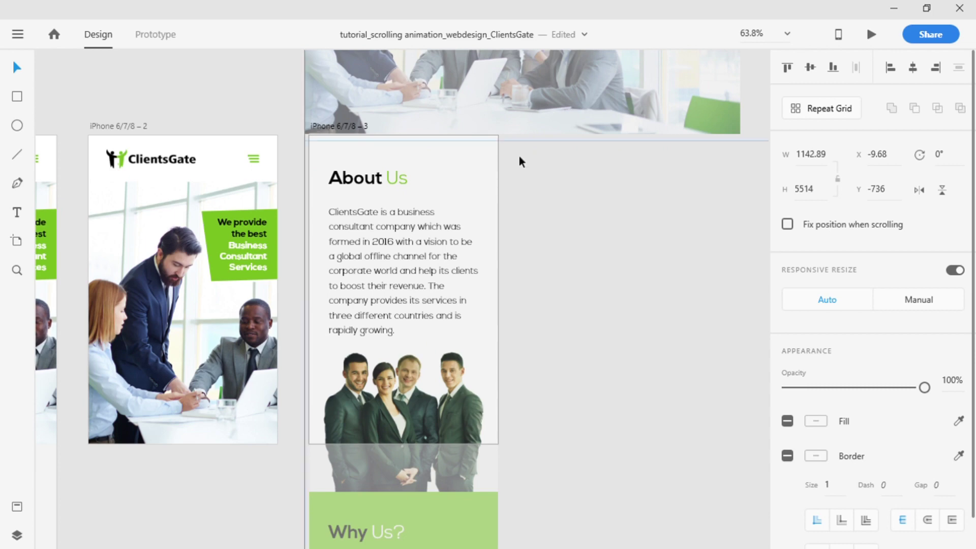
{"action": "left_click", "coordinate": [568, 191]}
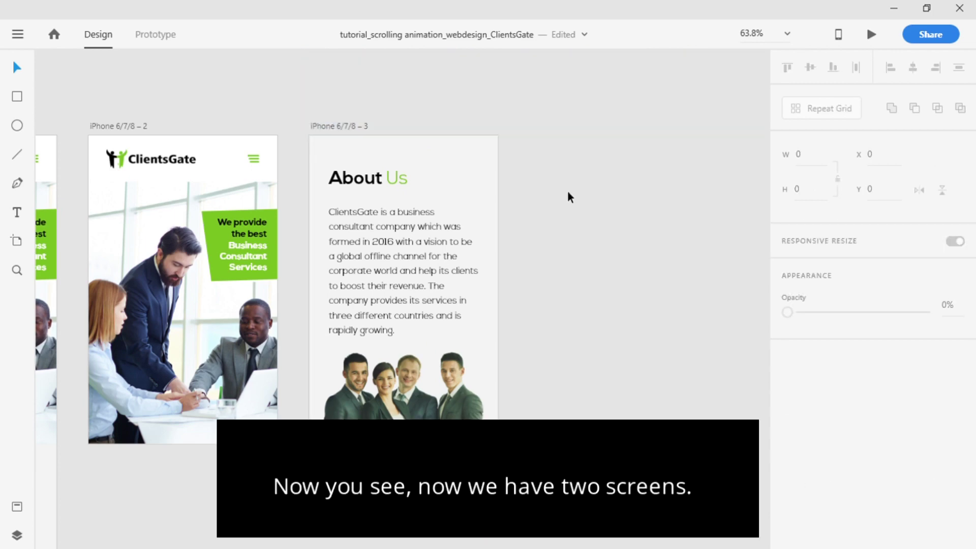
{"action": "left_click_drag", "start_coordinate": [408, 258], "coordinate": [489, 214]}
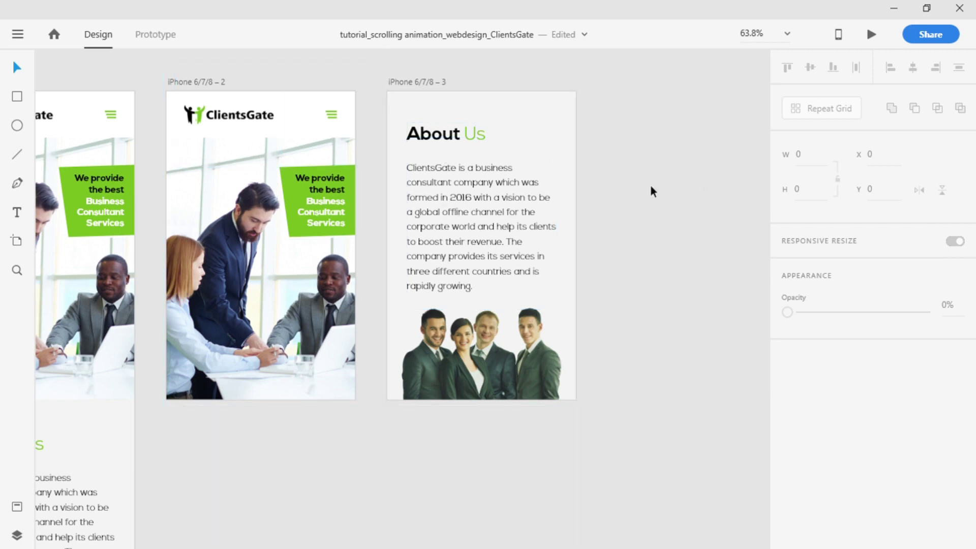
Set the About Us heading on artboard 3 to 0% opacity
{"action": "scroll", "coordinate": [536, 263], "scroll_direction": "up", "scroll_amount": 2}
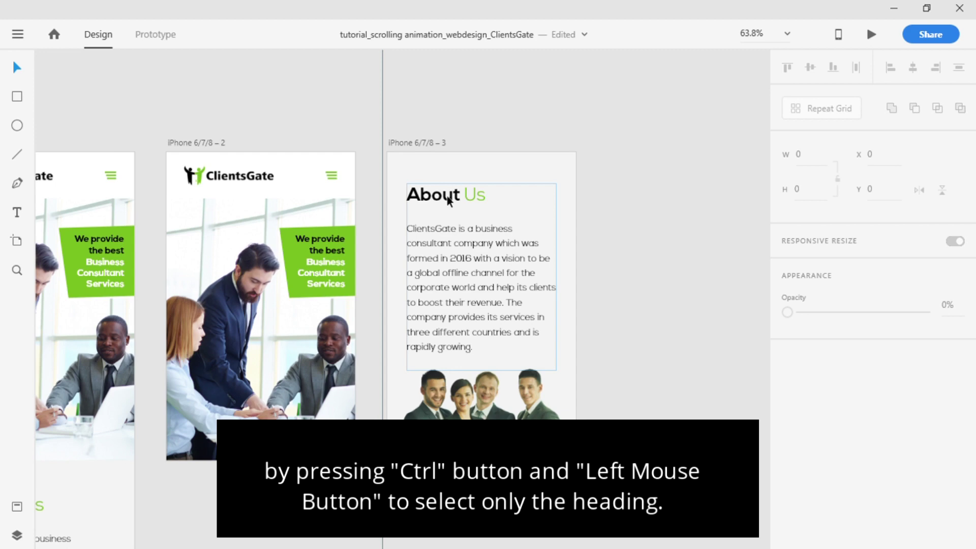
{"action": "key", "text": "ctrl"}
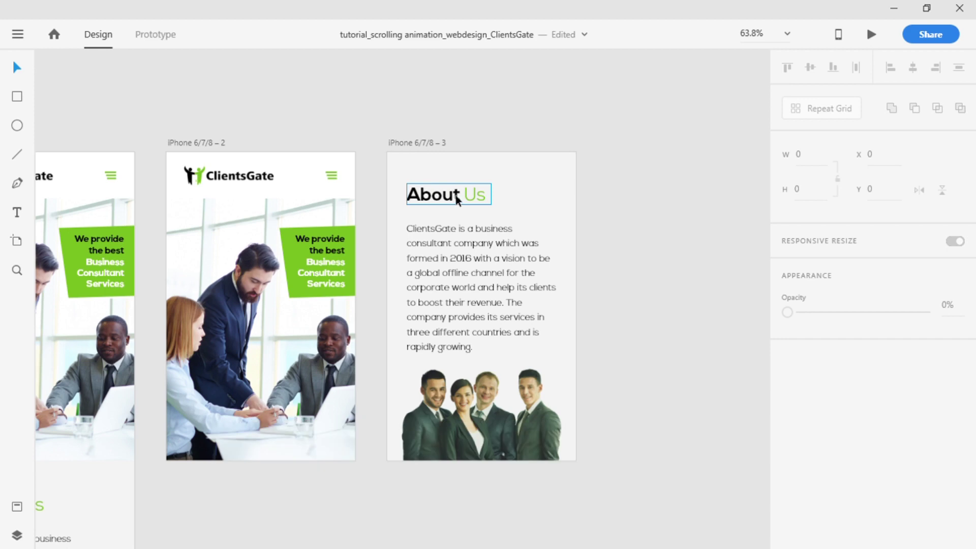
{"action": "left_click", "coordinate": [456, 198], "text": "ctrl"}
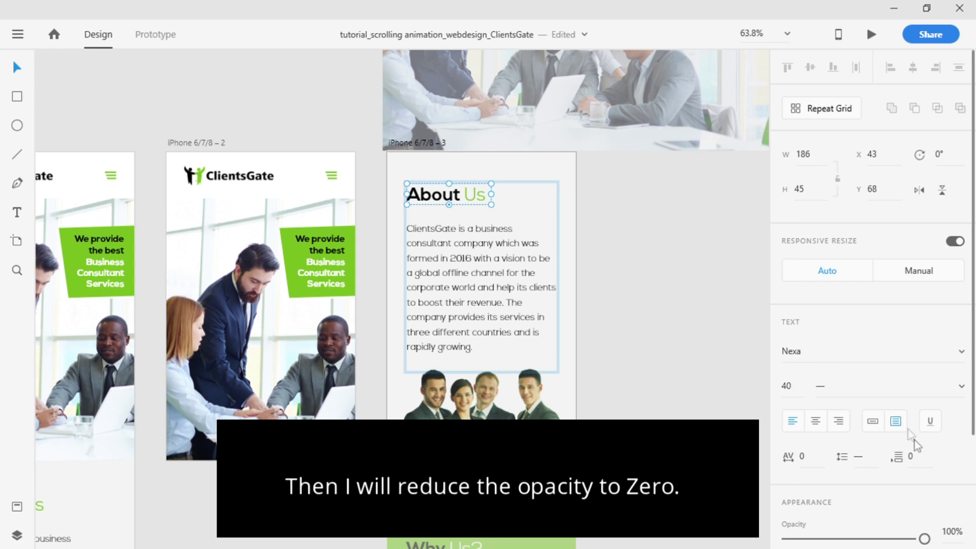
{"action": "left_click_drag", "start_coordinate": [924, 539], "coordinate": [786, 539]}
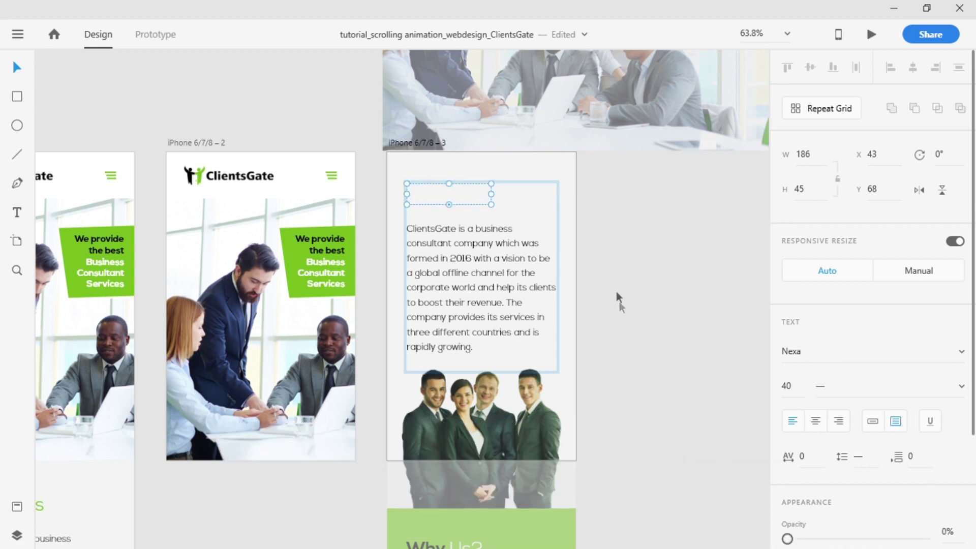
{"action": "left_click", "coordinate": [618, 270]}
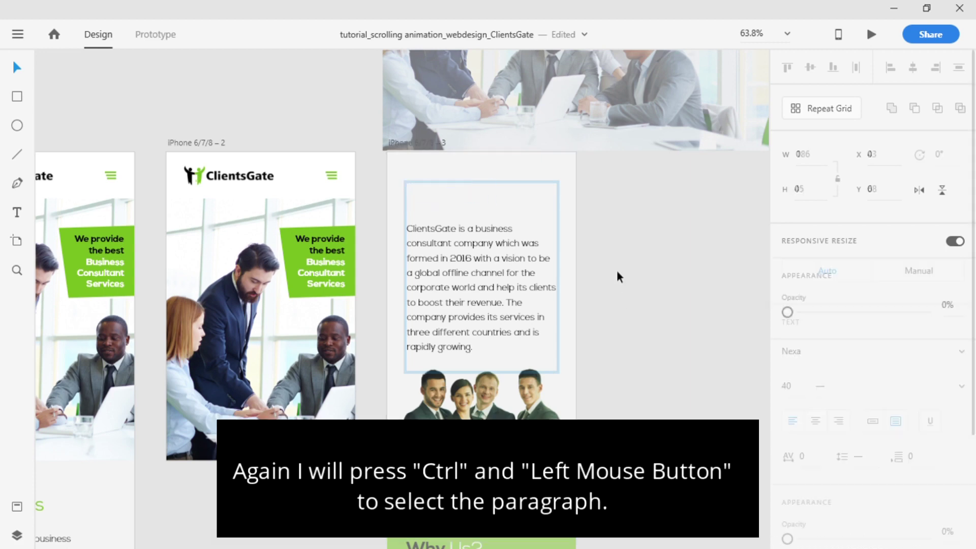
Set the About Us paragraph on artboard 3 to 0% opacity
{"action": "left_click", "coordinate": [470, 262], "text": "ctrl"}
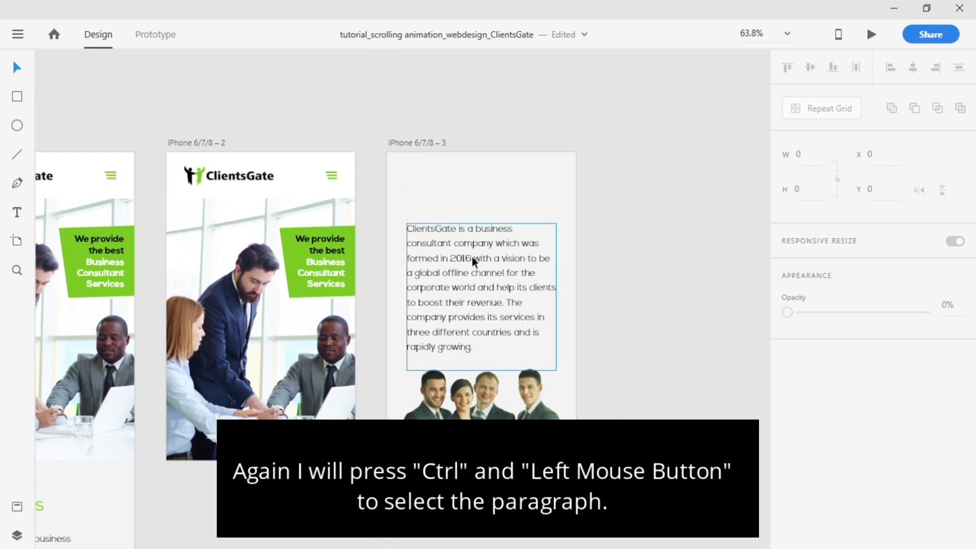
{"action": "left_click", "coordinate": [472, 258]}
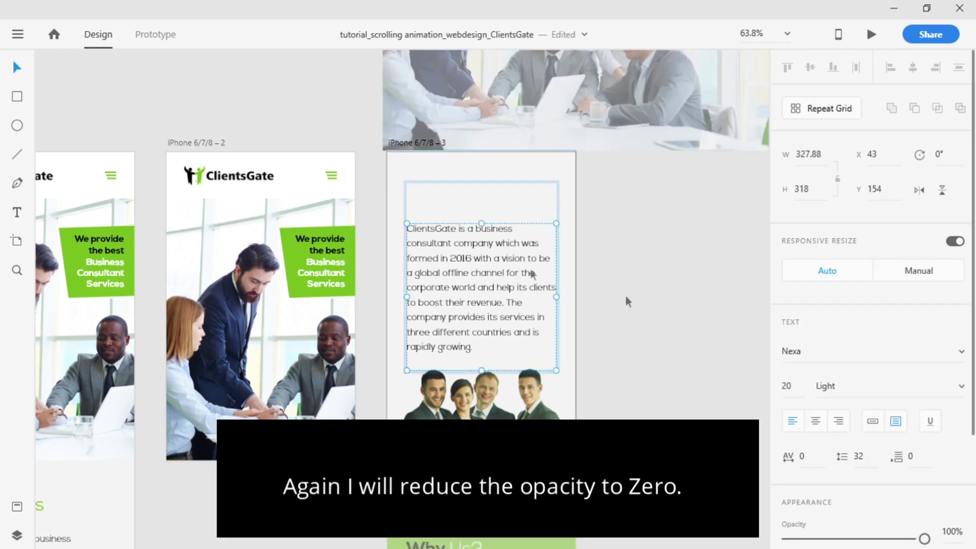
{"action": "left_click_drag", "start_coordinate": [923, 538], "coordinate": [787, 539]}
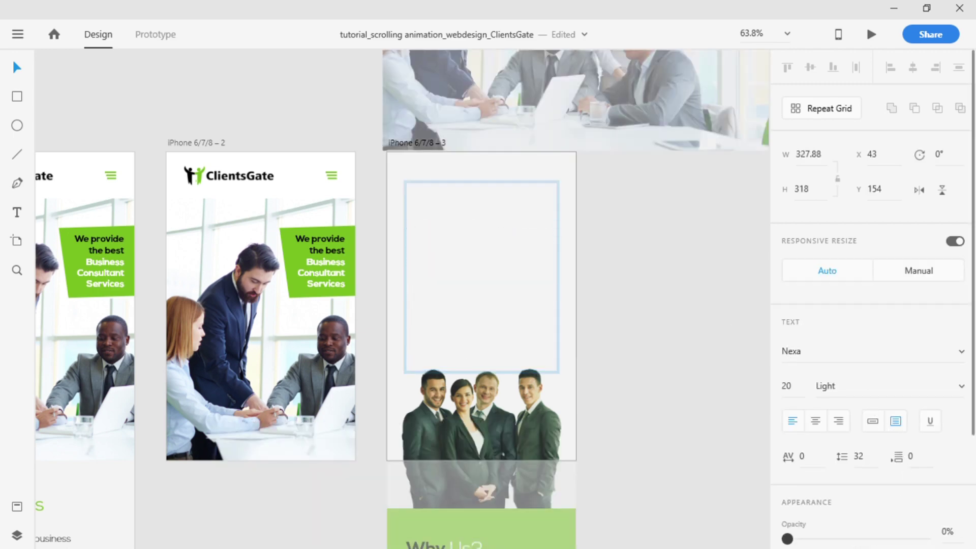
{"action": "left_click", "coordinate": [655, 334]}
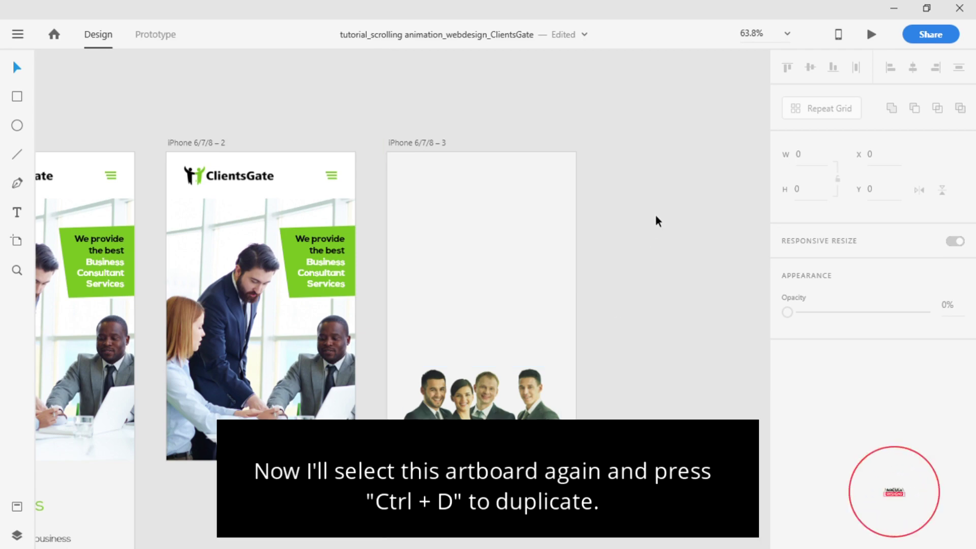
Duplicate artboard 3 as iPhone 6/7/8 – 4 and raise its About Us heading to 100% opacity
{"action": "left_click", "coordinate": [407, 144]}
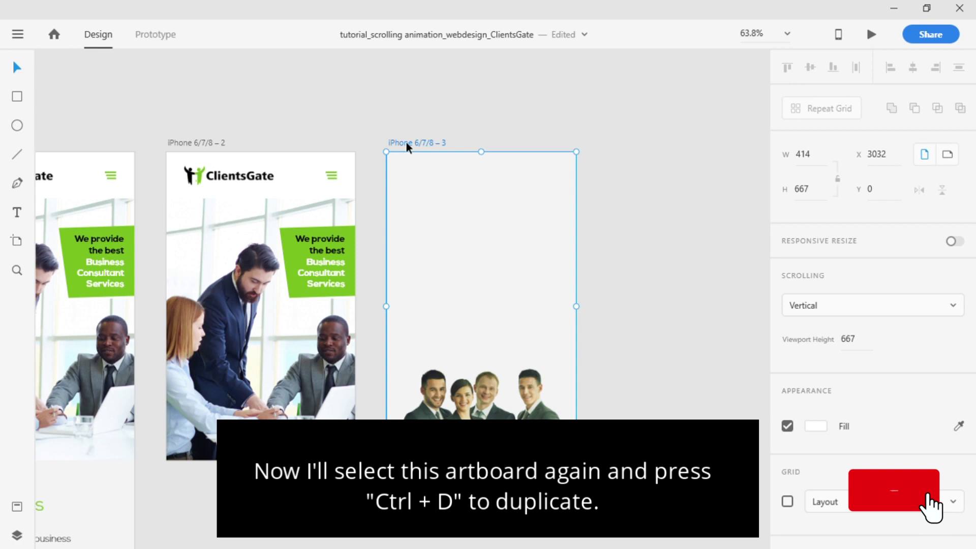
{"action": "key", "text": "ctrl+d"}
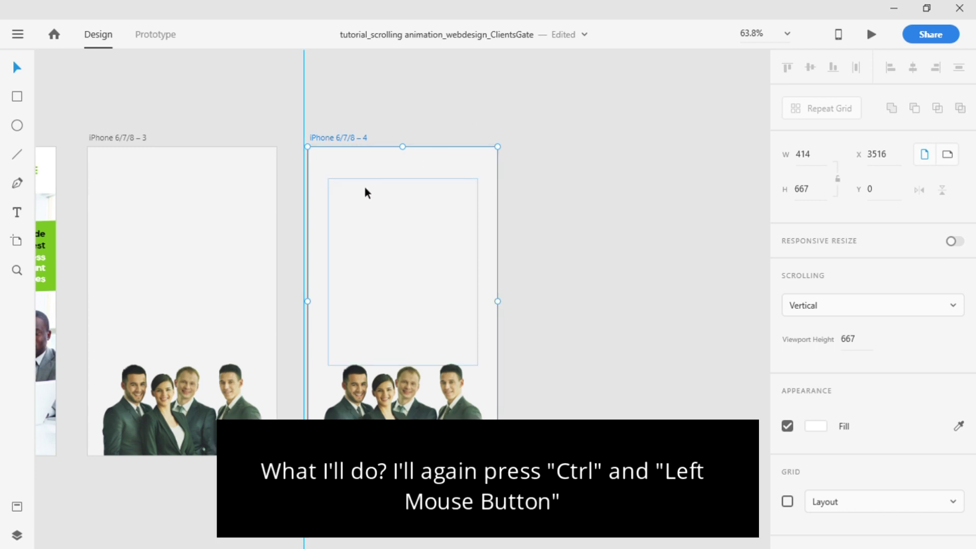
{"action": "key", "text": "ctrl"}
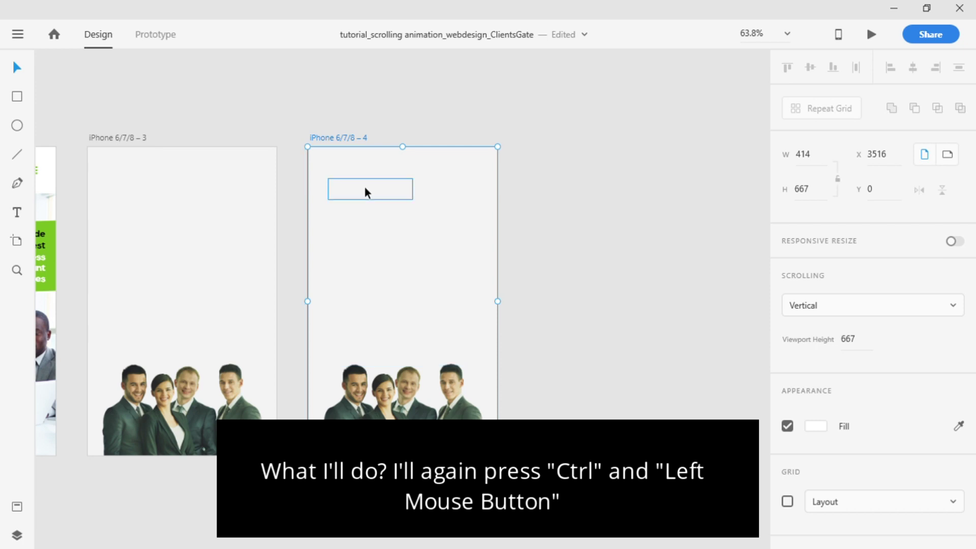
{"action": "left_click", "coordinate": [364, 186], "text": "ctrl"}
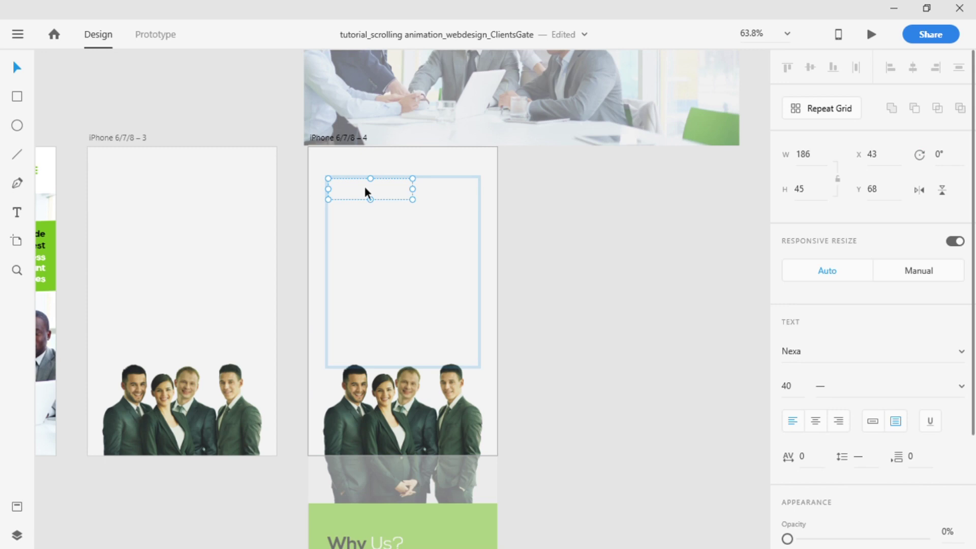
{"action": "left_click_drag", "start_coordinate": [788, 539], "coordinate": [928, 539]}
{"action": "left_click", "coordinate": [552, 282]}
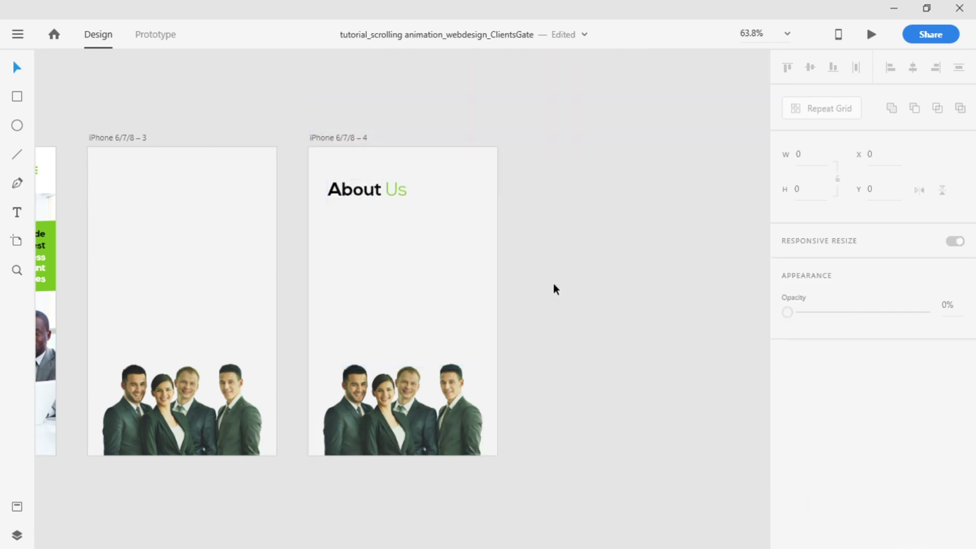
{"action": "left_click", "coordinate": [339, 140]}
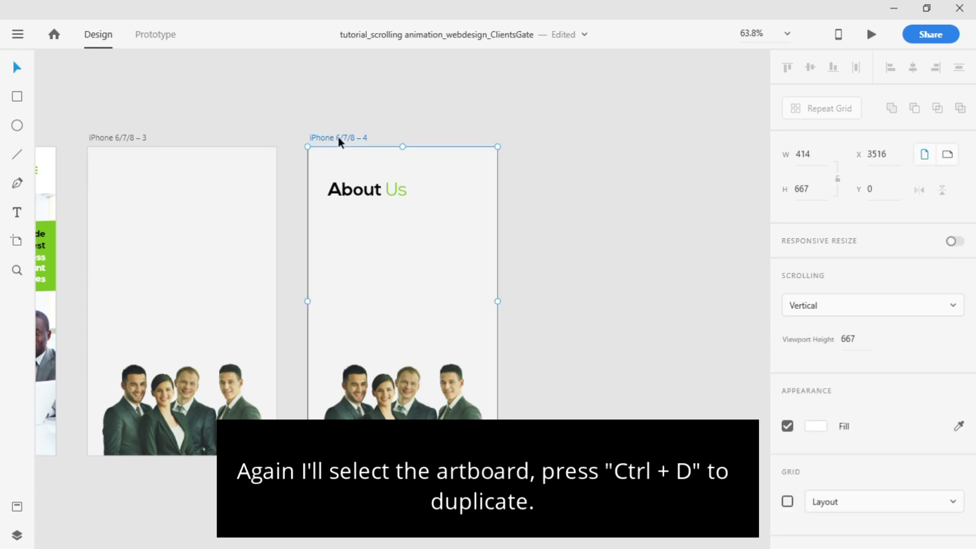
Duplicate artboard 4 as iPhone 6/7/8 – 5 and bring its description paragraph to 100% opacity
{"action": "key", "text": "ctrl+d"}
{"action": "left_click_drag", "start_coordinate": [649, 118], "coordinate": [484, 110]}
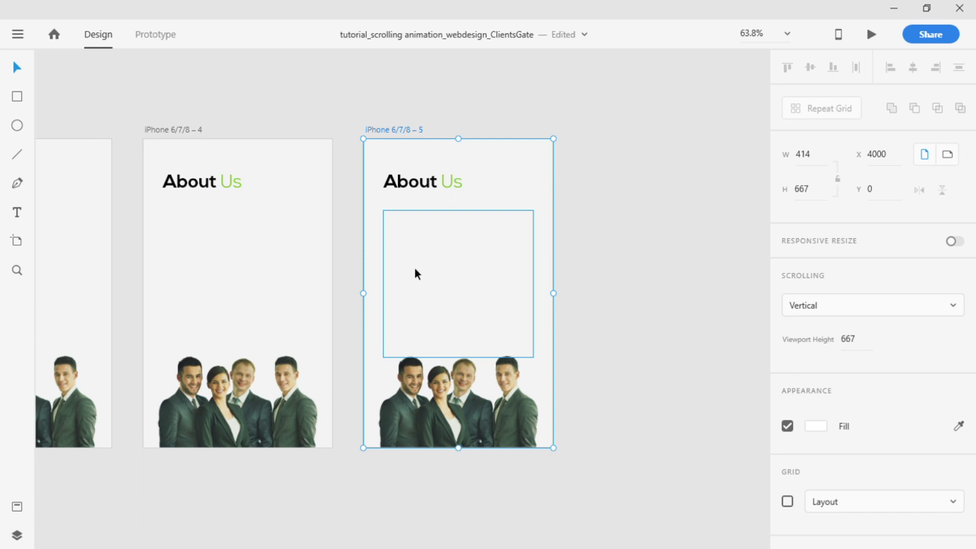
{"action": "left_click", "coordinate": [416, 274], "text": "ctrl"}
{"action": "left_click_drag", "start_coordinate": [788, 539], "coordinate": [969, 541]}
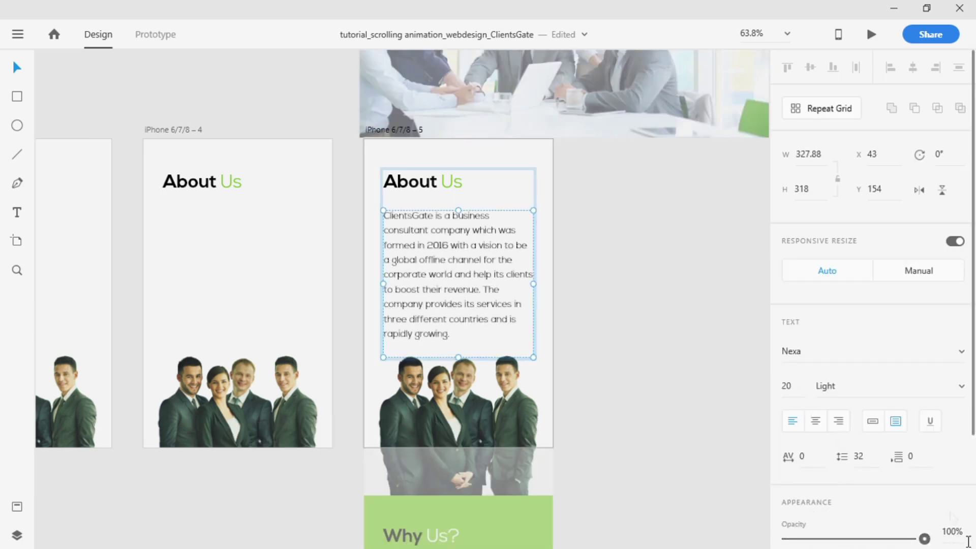
{"action": "left_click", "coordinate": [652, 281]}
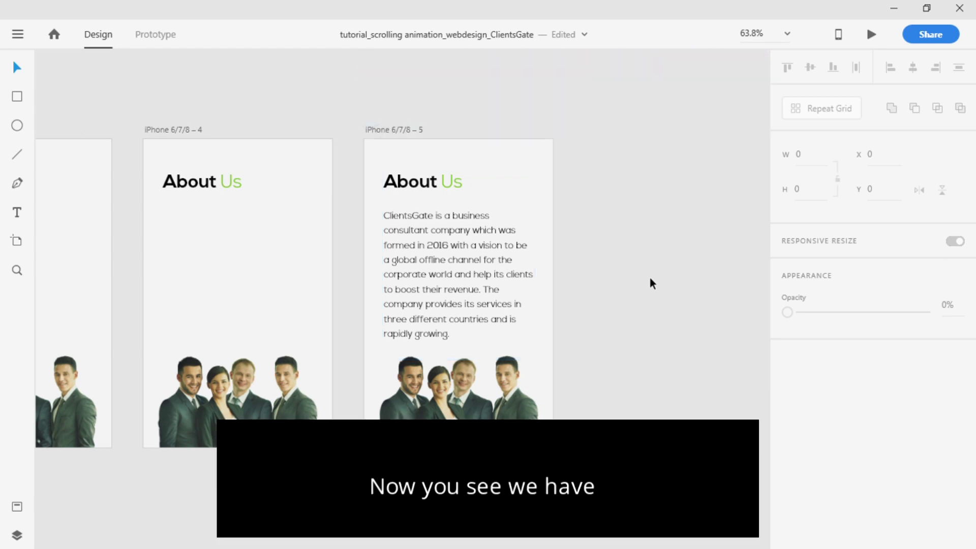
{"action": "left_click_drag", "start_coordinate": [268, 284], "coordinate": [486, 240]}
{"action": "scroll", "coordinate": [432, 247], "scroll_direction": "down", "scroll_amount": 3}
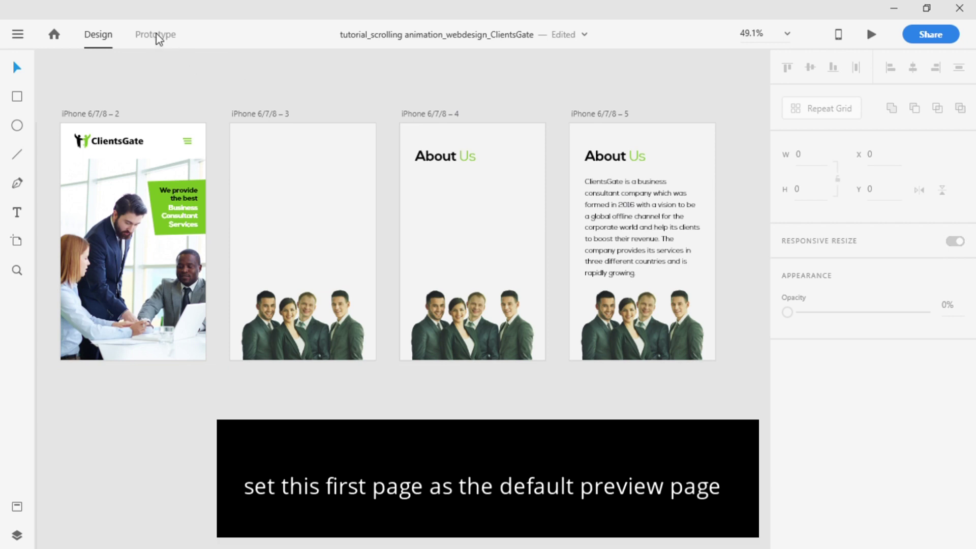
In Prototype mode, set artboard iPhone 6/7/8 – 2 as the prototype's home screen
{"action": "left_click", "coordinate": [102, 115]}
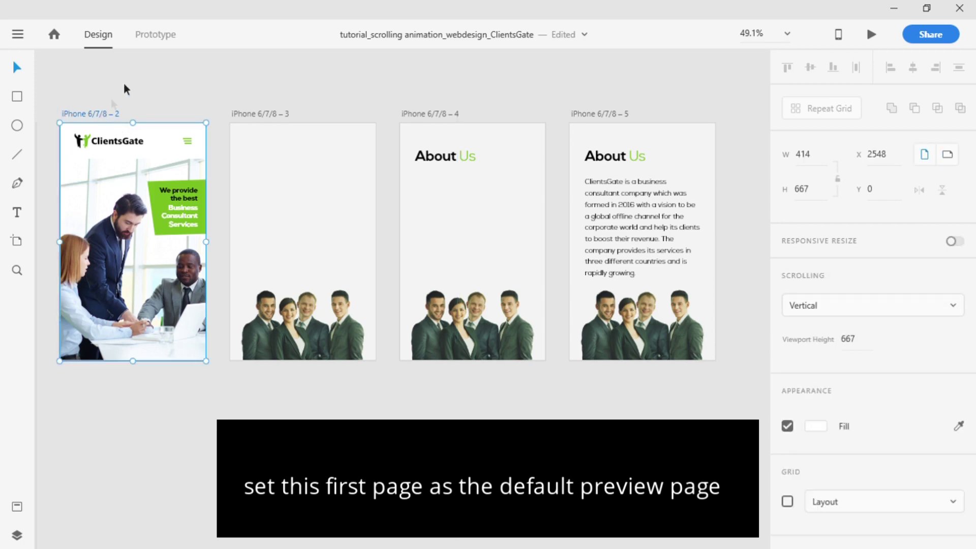
{"action": "left_click", "coordinate": [158, 34]}
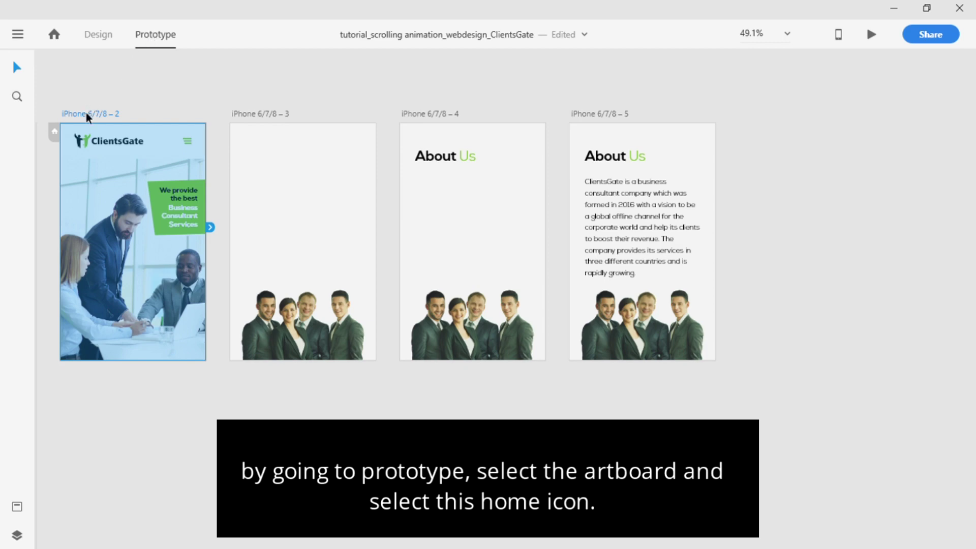
{"action": "left_click", "coordinate": [54, 133]}
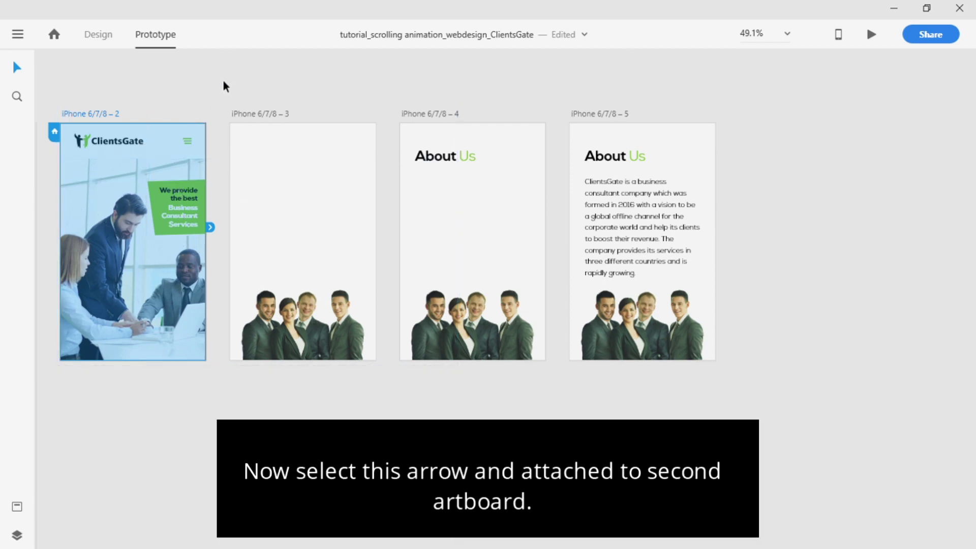
Link the home artboard to iPhone 6/7/8 – 3 on Tap with Auto-Animate, Ease In-Out, 0.4 s
{"action": "left_click_drag", "start_coordinate": [209, 230], "coordinate": [262, 256]}
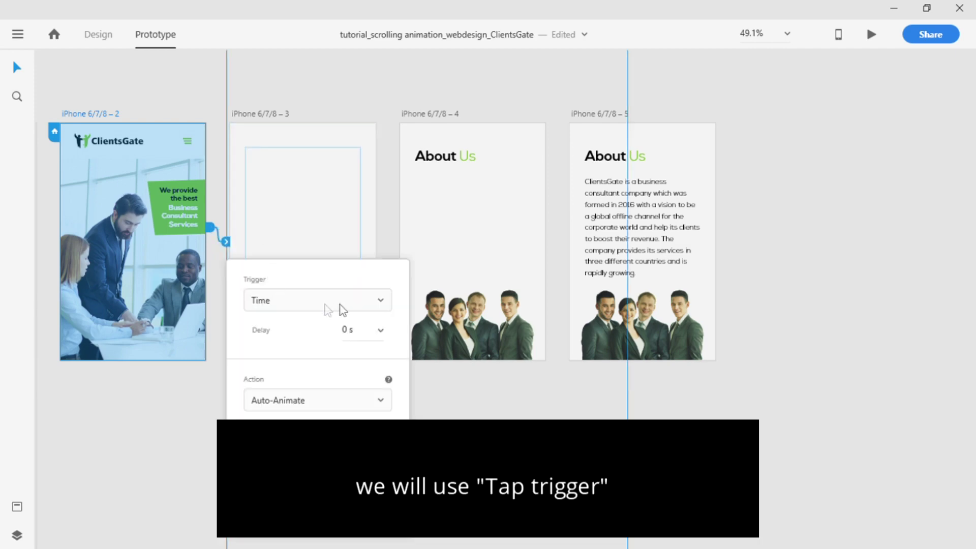
{"action": "left_click", "coordinate": [379, 305]}
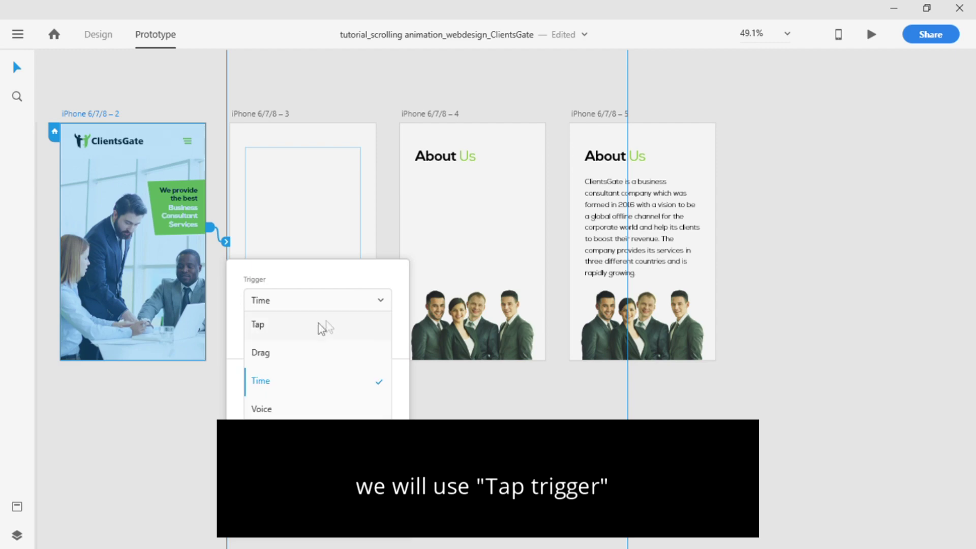
{"action": "left_click", "coordinate": [288, 327]}
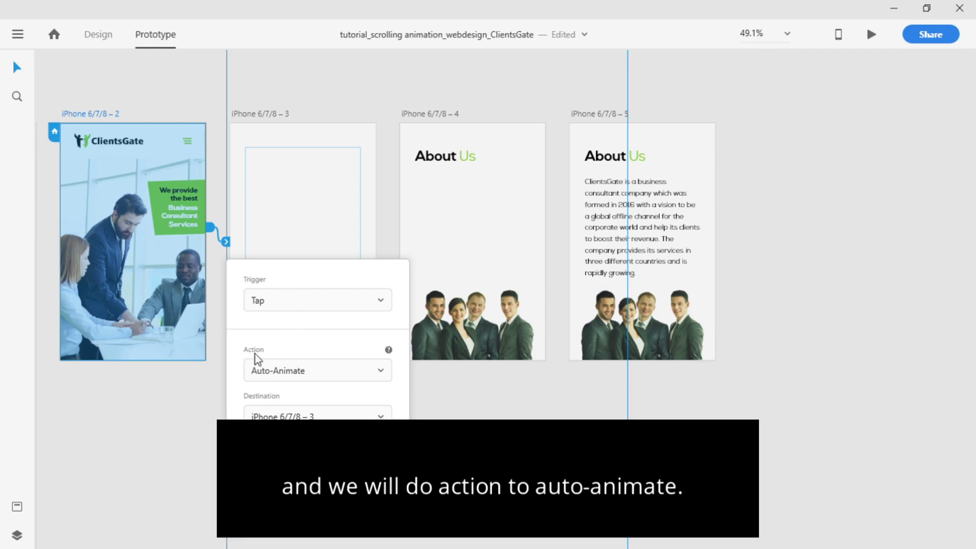
{"action": "left_click", "coordinate": [304, 371]}
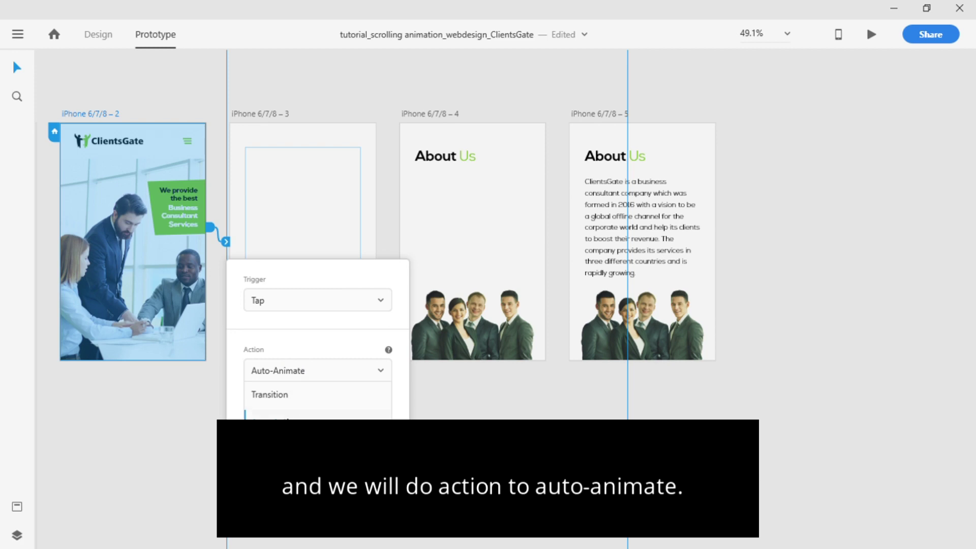
{"action": "left_click", "coordinate": [297, 373]}
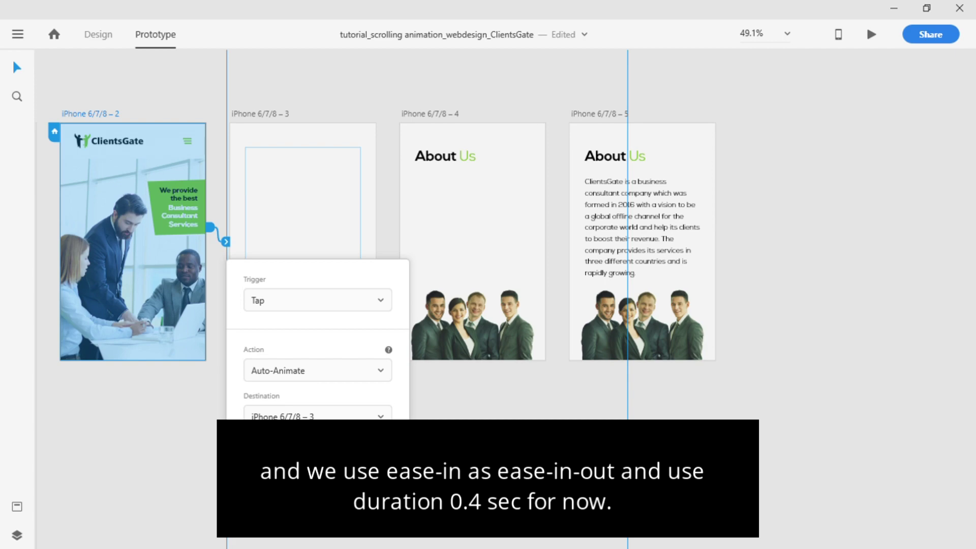
{"action": "left_click", "coordinate": [445, 402]}
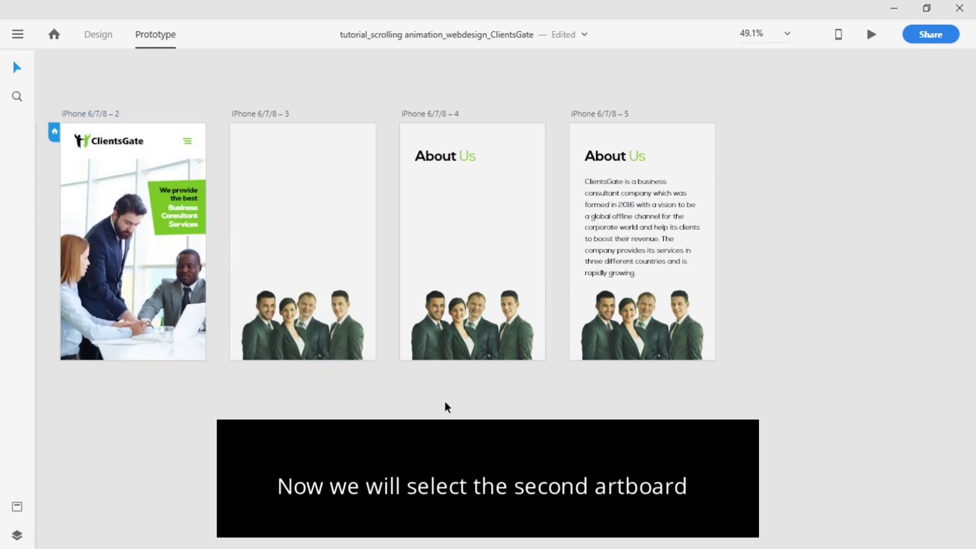
Link artboard 3 to artboard 4 with a Time trigger and Auto-Animate
{"action": "left_click", "coordinate": [275, 114]}
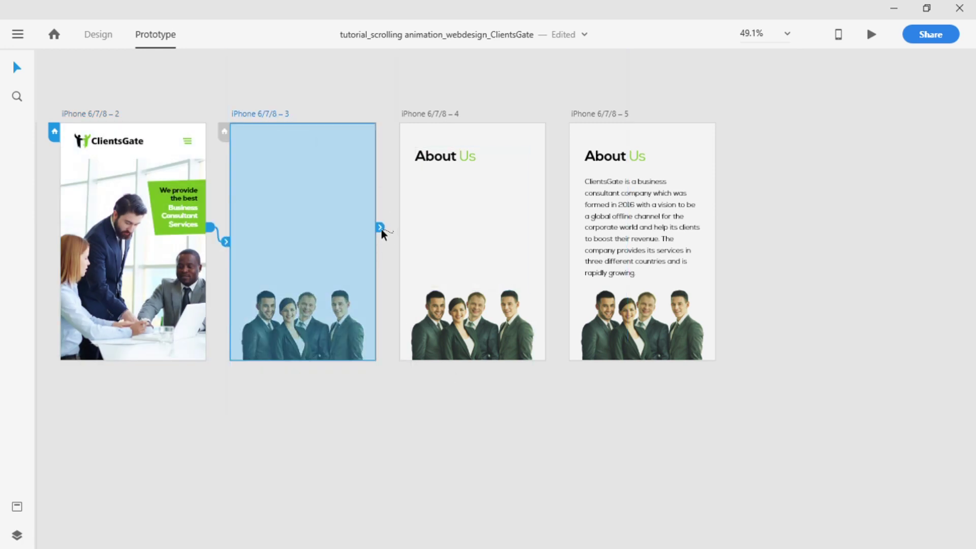
{"action": "left_click_drag", "start_coordinate": [381, 228], "coordinate": [438, 254]}
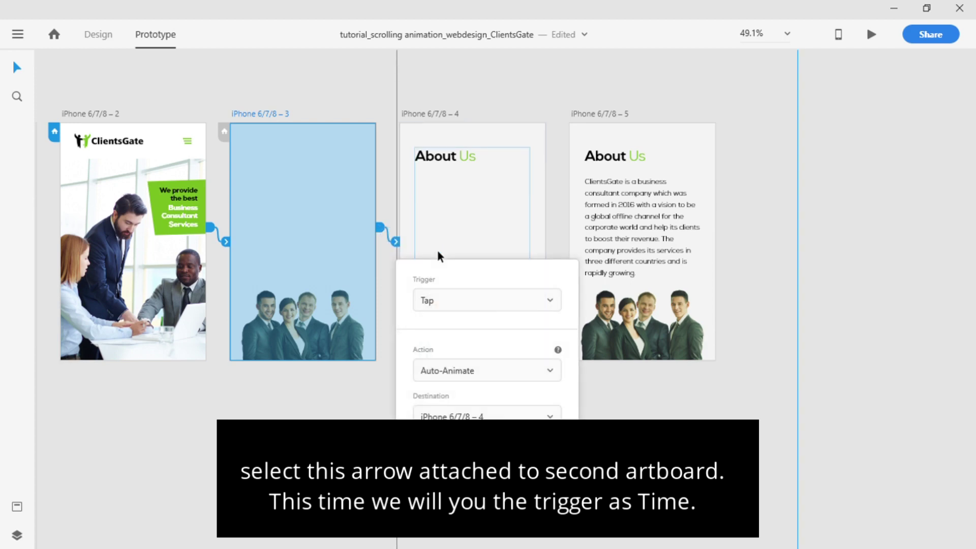
{"action": "left_click", "coordinate": [479, 303]}
{"action": "left_click", "coordinate": [472, 385]}
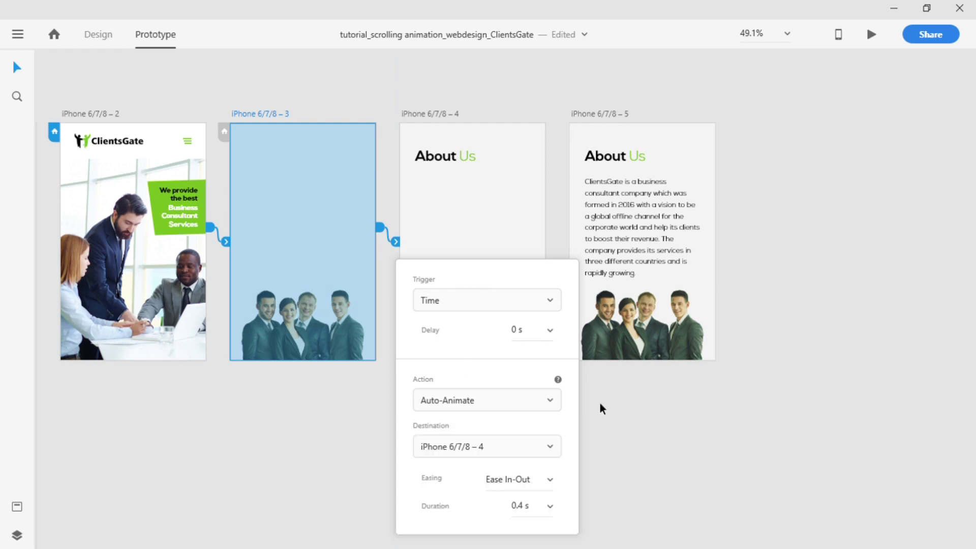
{"action": "left_click", "coordinate": [601, 405]}
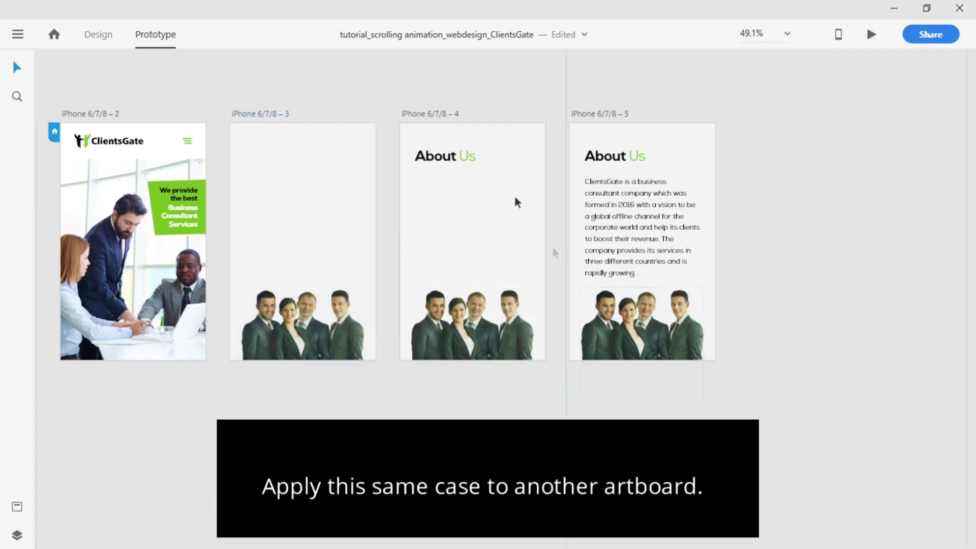
Link artboard 4 to artboard 5 with a 0 s Time-triggered Auto-Animate
{"action": "left_click", "coordinate": [442, 114]}
{"action": "left_click_drag", "start_coordinate": [551, 228], "coordinate": [627, 232]}
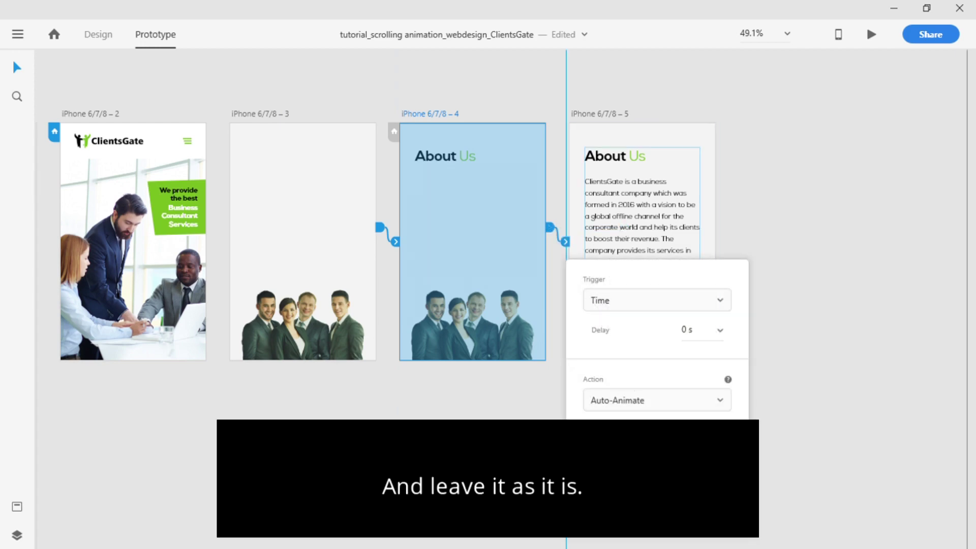
{"action": "left_click", "coordinate": [730, 212]}
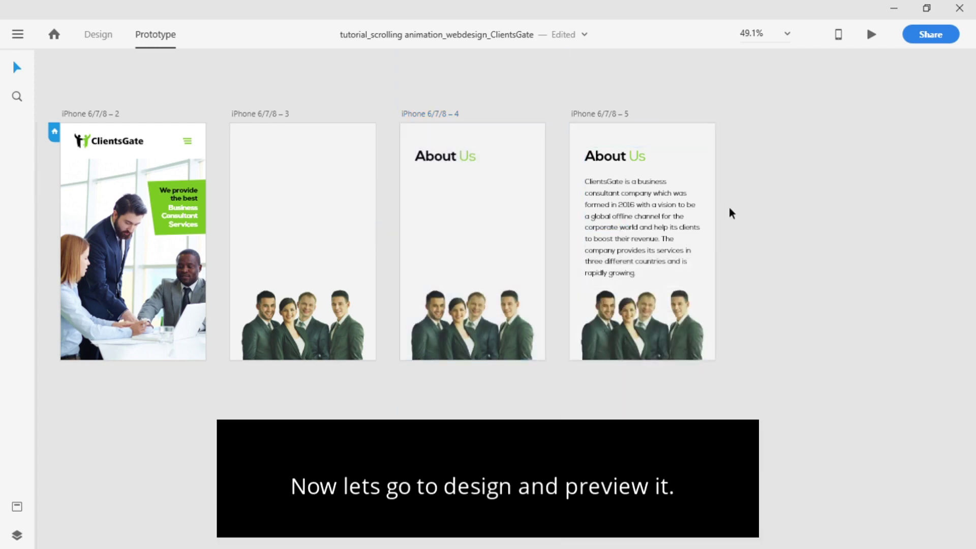
In Design mode, duplicate iPhone 6/7/8 – 5 into a new iPhone 6/7/8 – 6 at X 4484
{"action": "left_click", "coordinate": [99, 34]}
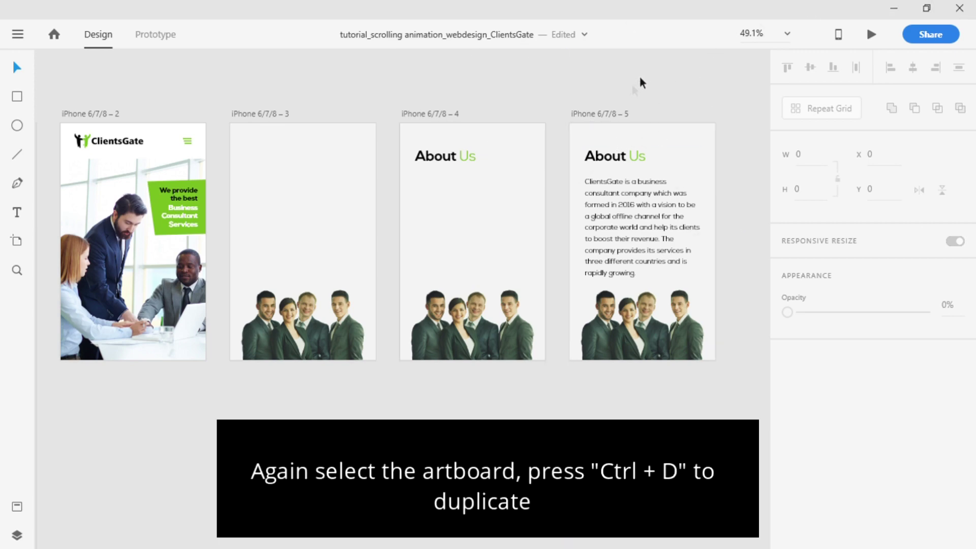
{"action": "left_click", "coordinate": [613, 114]}
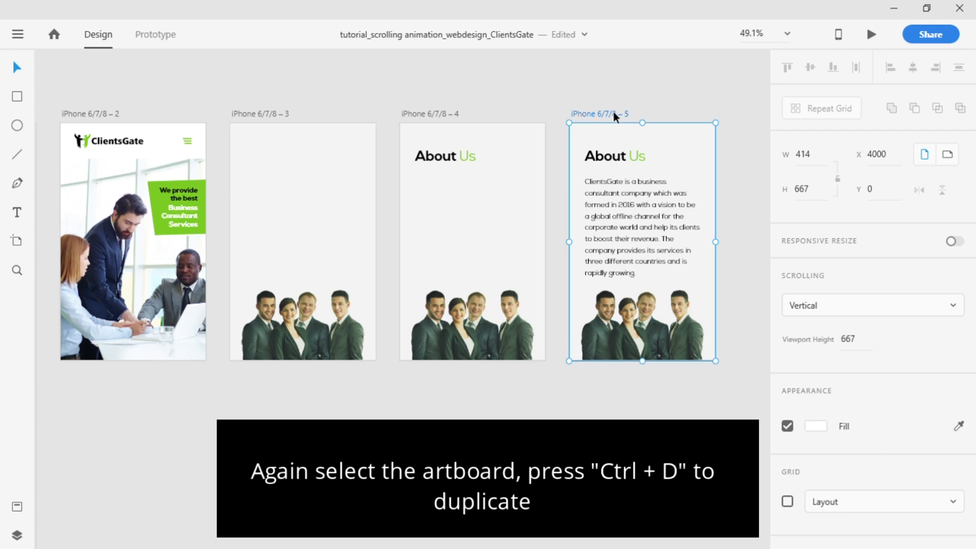
{"action": "key", "text": "ctrl+d"}
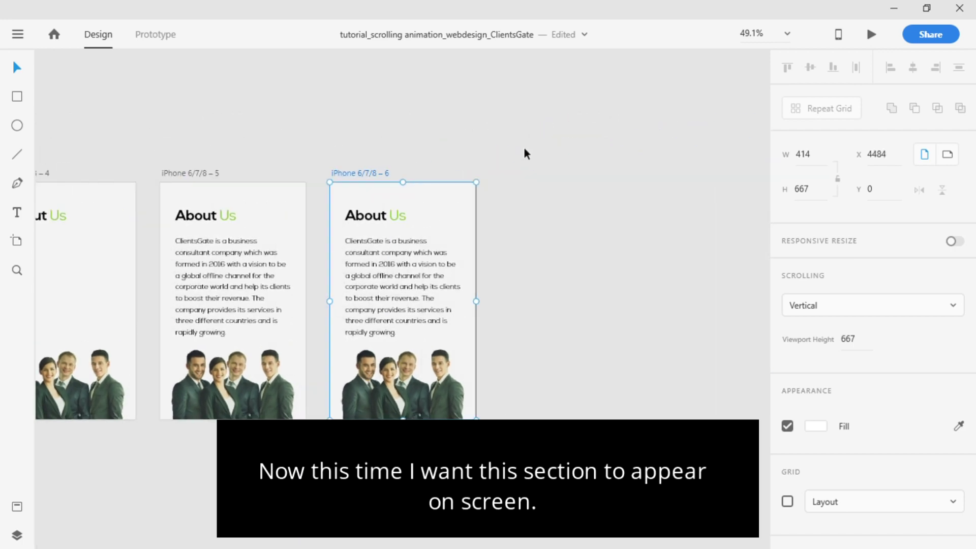
{"action": "left_click_drag", "start_coordinate": [312, 401], "coordinate": [659, 152]}
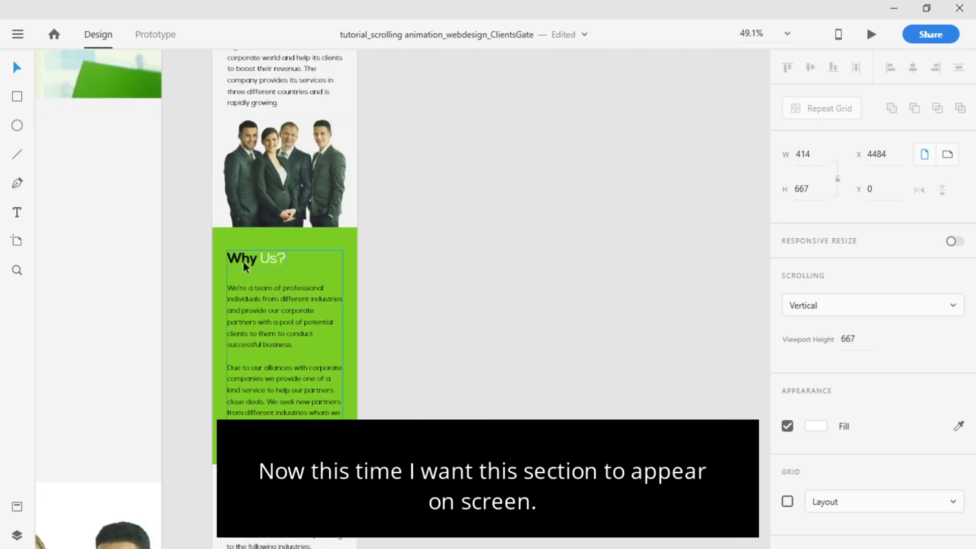
{"action": "left_click_drag", "start_coordinate": [620, 127], "coordinate": [396, 282]}
{"action": "scroll", "coordinate": [396, 282], "scroll_direction": "right", "scroll_amount": 5}
{"action": "scroll", "coordinate": [395, 282], "scroll_direction": "up", "scroll_amount": 4}
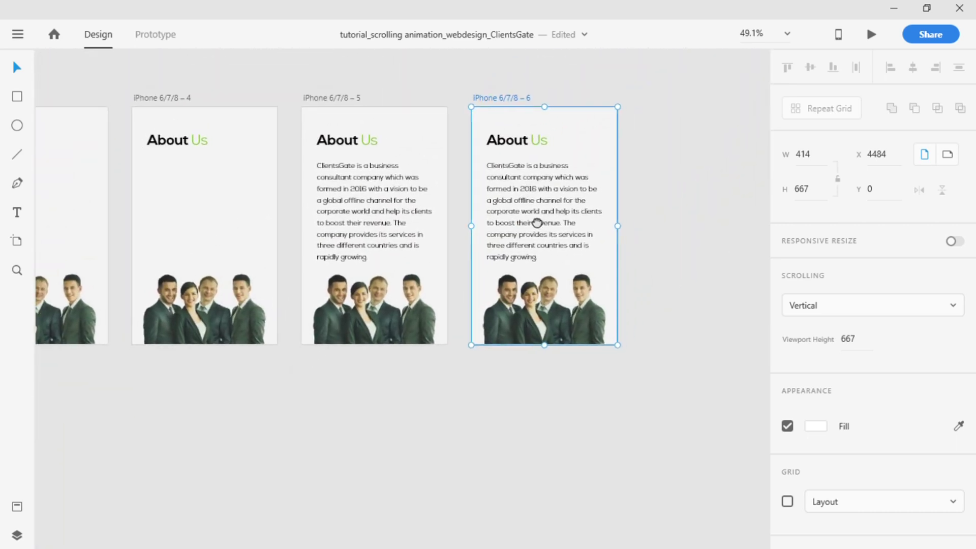
{"action": "scroll", "coordinate": [536, 223], "scroll_direction": "right", "scroll_amount": 5}
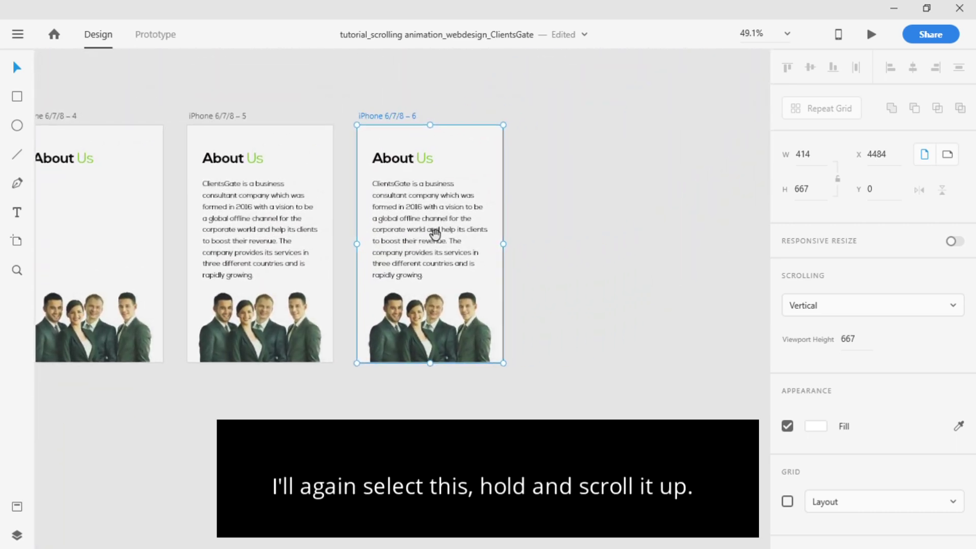
Move the long content group up on artboard 6 to bring Why Us? into view
{"action": "left_click", "coordinate": [467, 289]}
{"action": "left_click_drag", "start_coordinate": [468, 288], "coordinate": [473, 84]}
{"action": "left_click_drag", "start_coordinate": [463, 259], "coordinate": [467, 184]}
{"action": "left_click", "coordinate": [554, 191]}
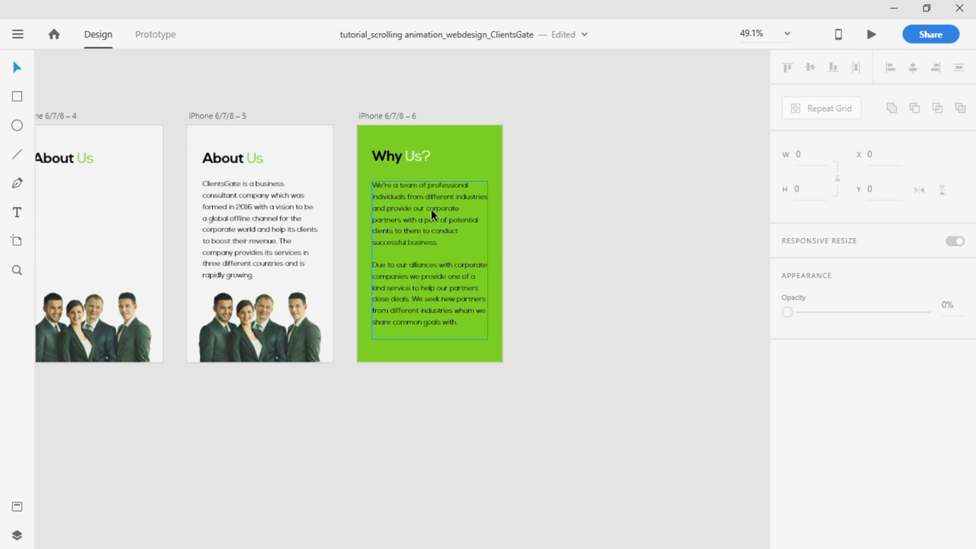
Set the Why Us? paragraph's opacity to 0%, leaving only the heading visible
{"action": "left_click", "coordinate": [431, 209], "text": "ctrl"}
{"action": "left_click_drag", "start_coordinate": [924, 539], "coordinate": [774, 548]}
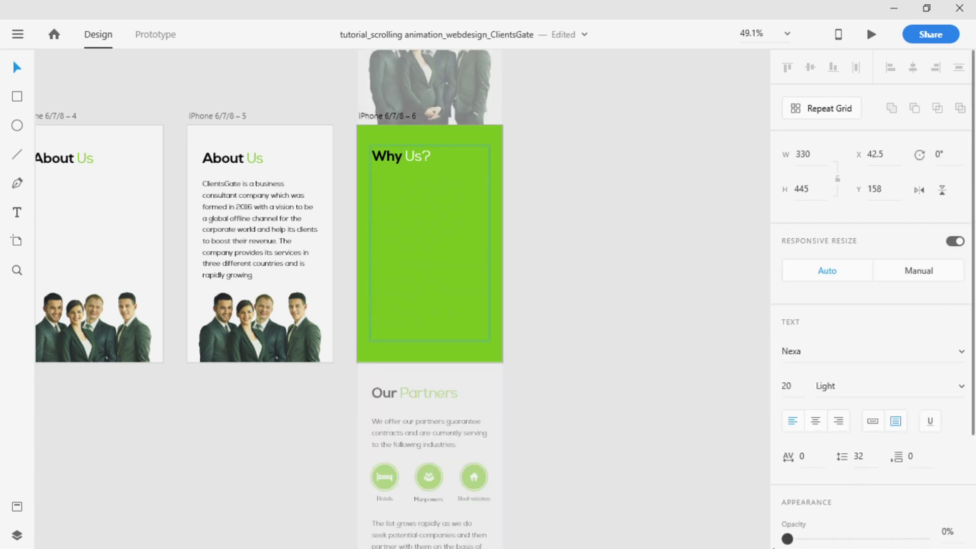
{"action": "left_click", "coordinate": [609, 297]}
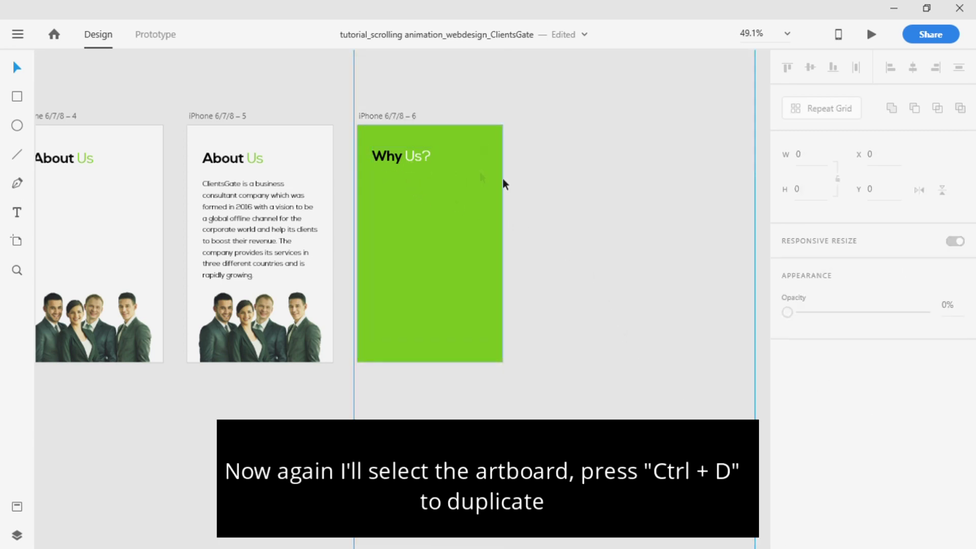
Duplicate iPhone 6/7/8 – 6 as iPhone 6/7/8 – 7 and raise its paragraph opacity to 100%
{"action": "left_click", "coordinate": [394, 115]}
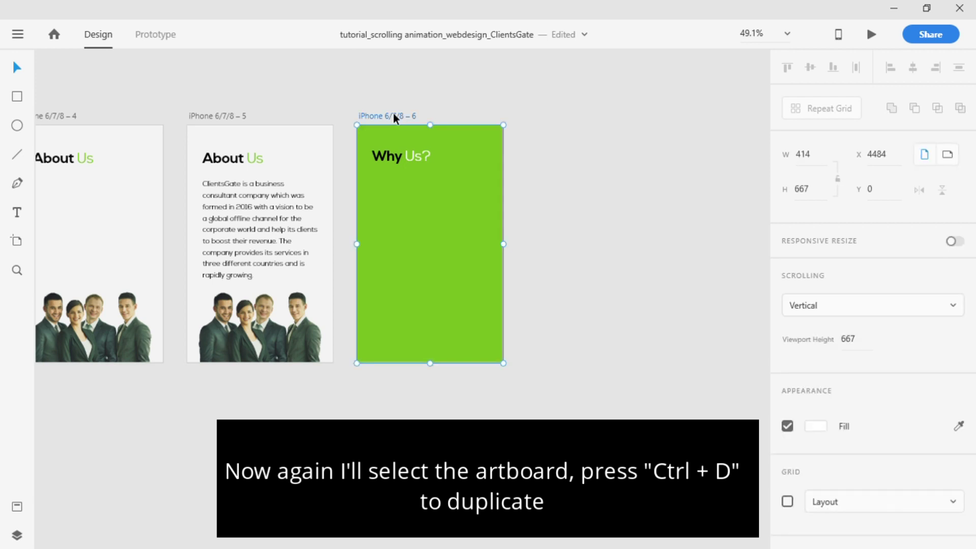
{"action": "key", "text": "ctrl+d"}
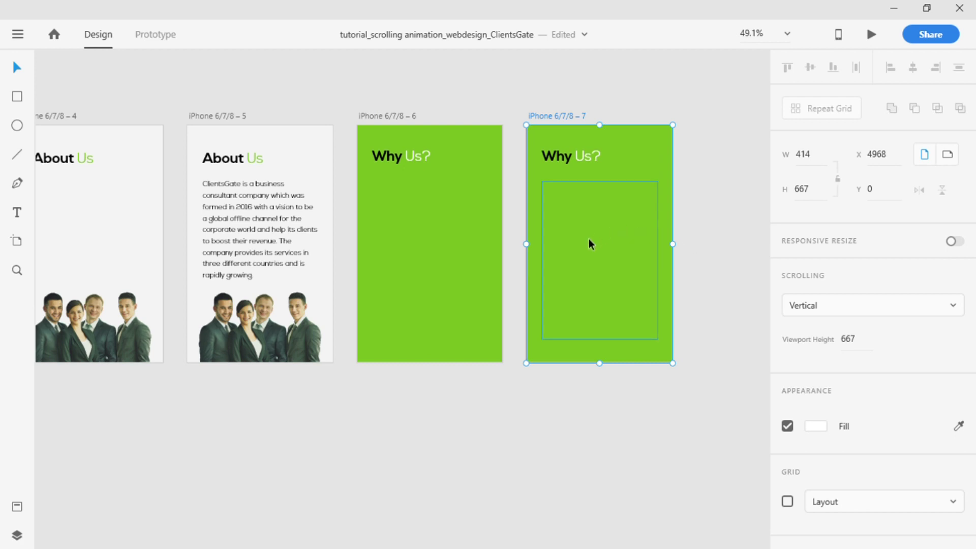
{"action": "left_click", "coordinate": [589, 243]}
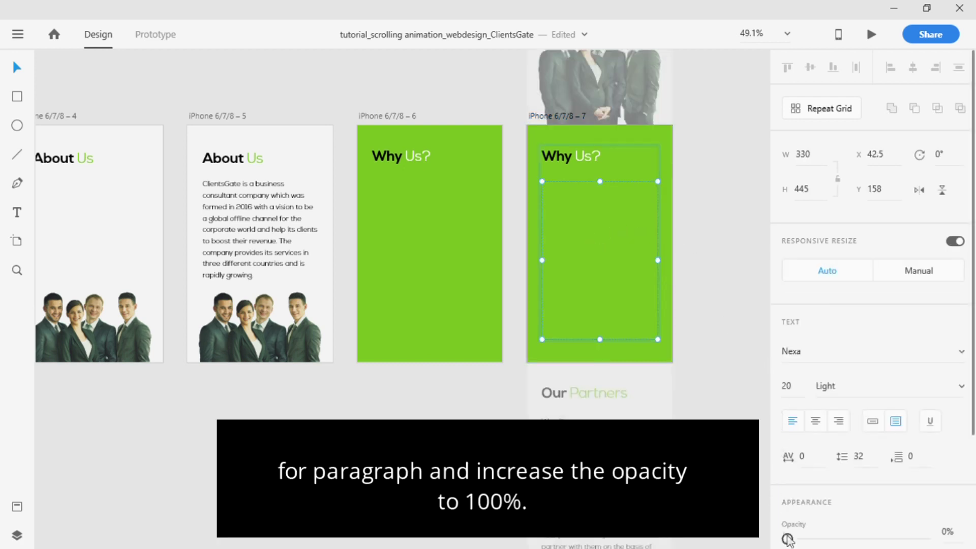
{"action": "left_click_drag", "start_coordinate": [788, 540], "coordinate": [924, 539]}
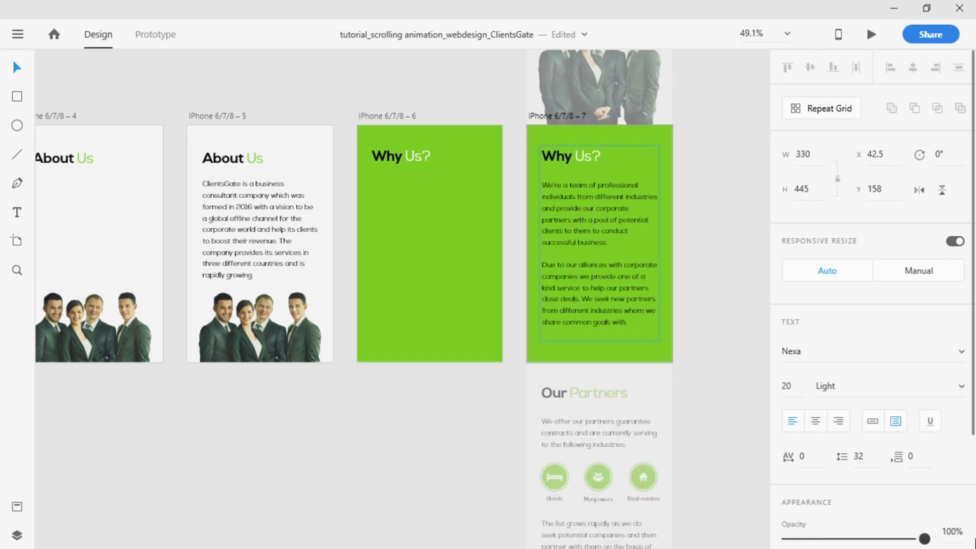
{"action": "left_click", "coordinate": [717, 288]}
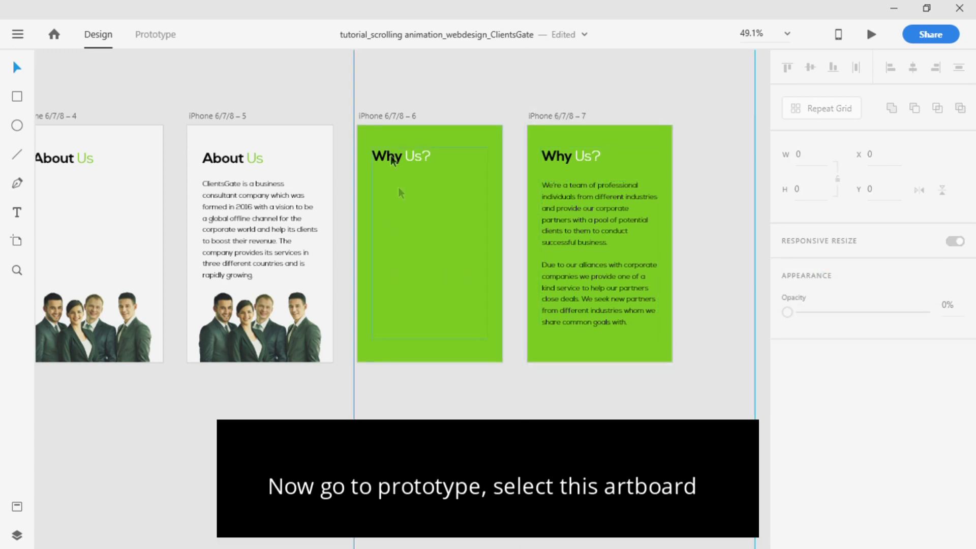
In Prototype mode, link artboard 5 to artboard 6 on Tap with Auto-Animate
{"action": "left_click", "coordinate": [150, 37]}
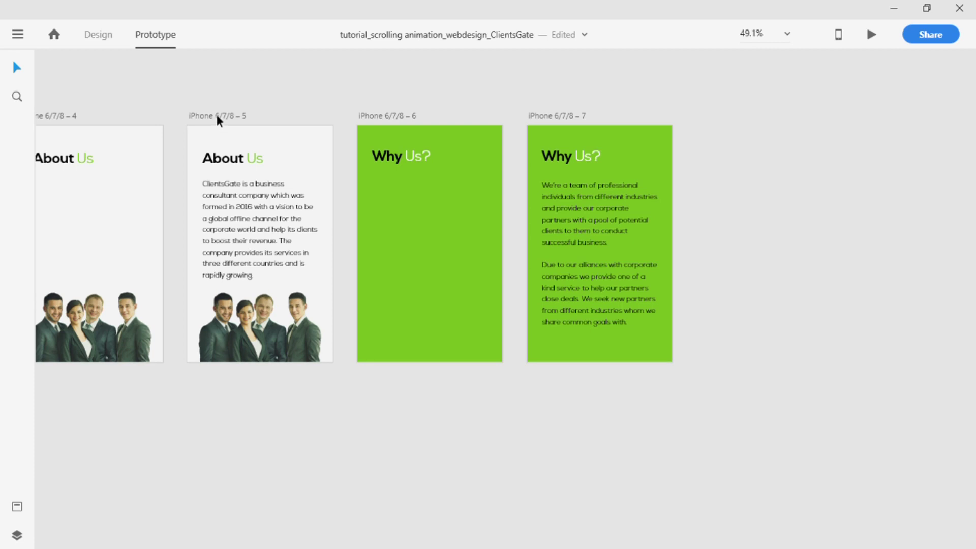
{"action": "left_click", "coordinate": [216, 116]}
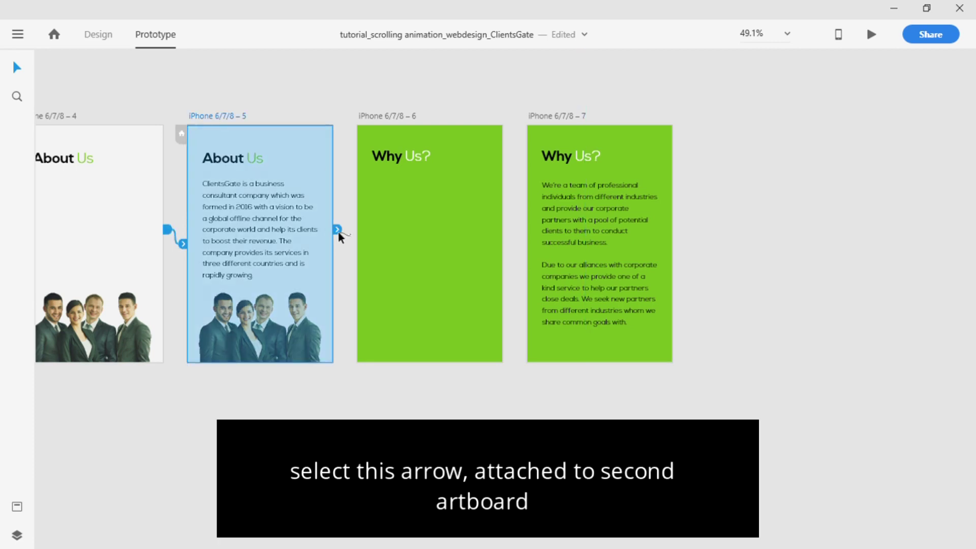
{"action": "left_click_drag", "start_coordinate": [338, 232], "coordinate": [407, 249]}
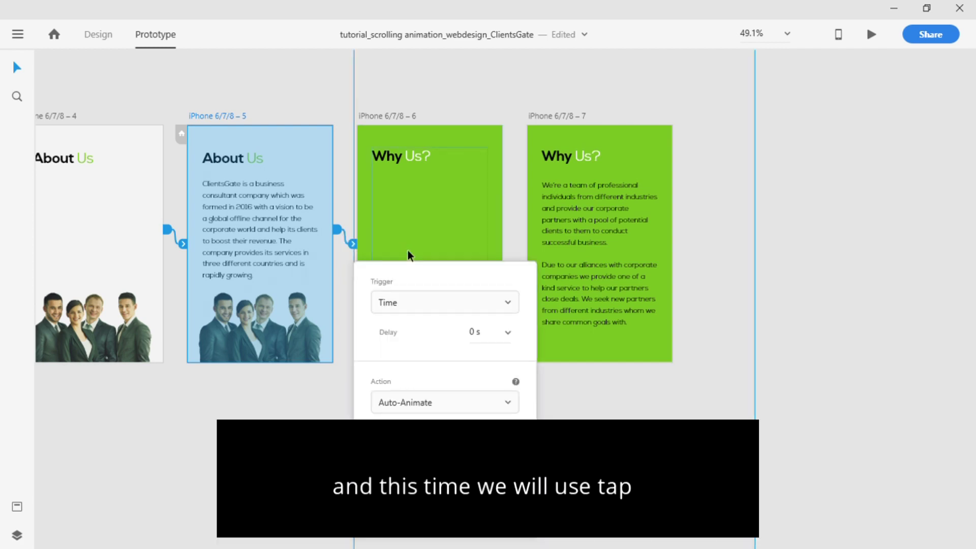
{"action": "left_click", "coordinate": [507, 304]}
{"action": "left_click", "coordinate": [399, 328]}
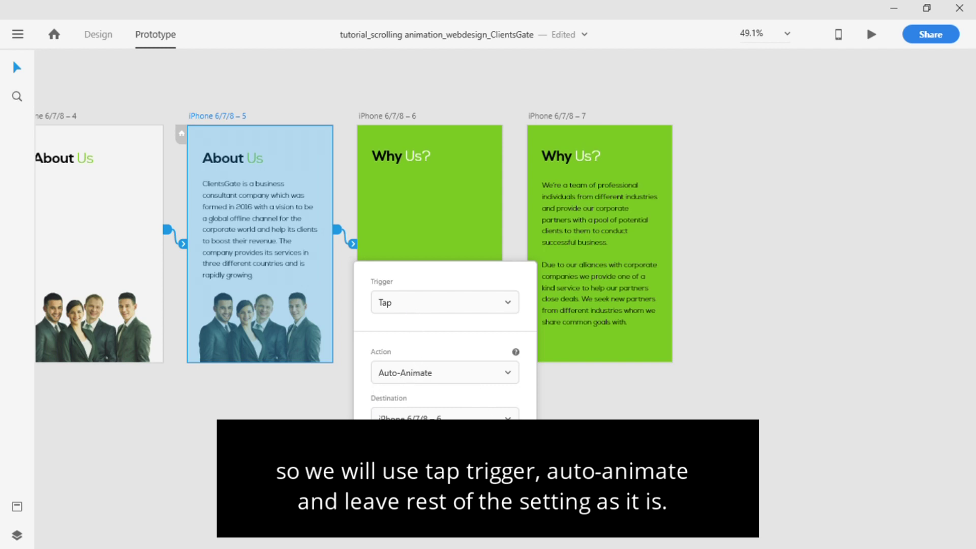
{"action": "left_click", "coordinate": [582, 397]}
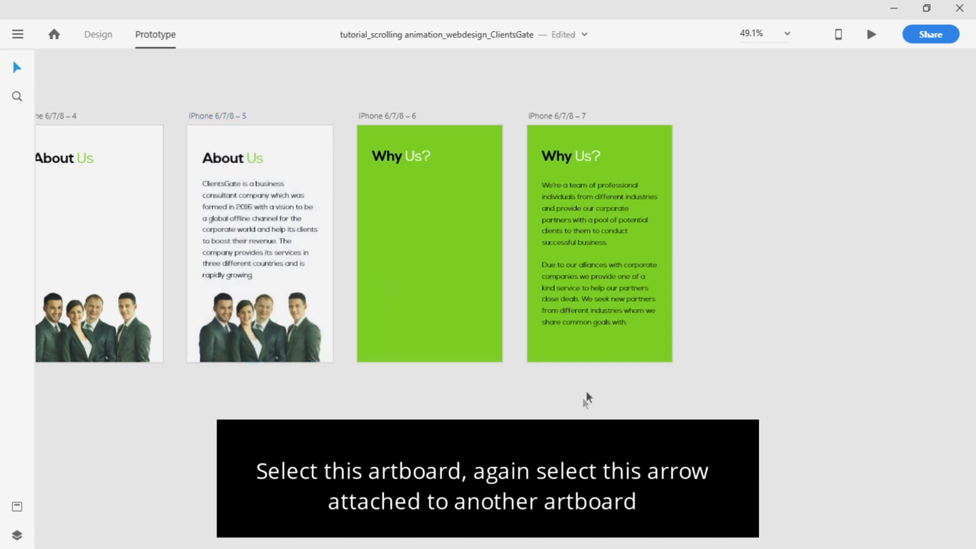
Link artboard 6 to artboard 7 with a 0 s Time trigger and Auto-Animate
{"action": "left_click", "coordinate": [398, 116]}
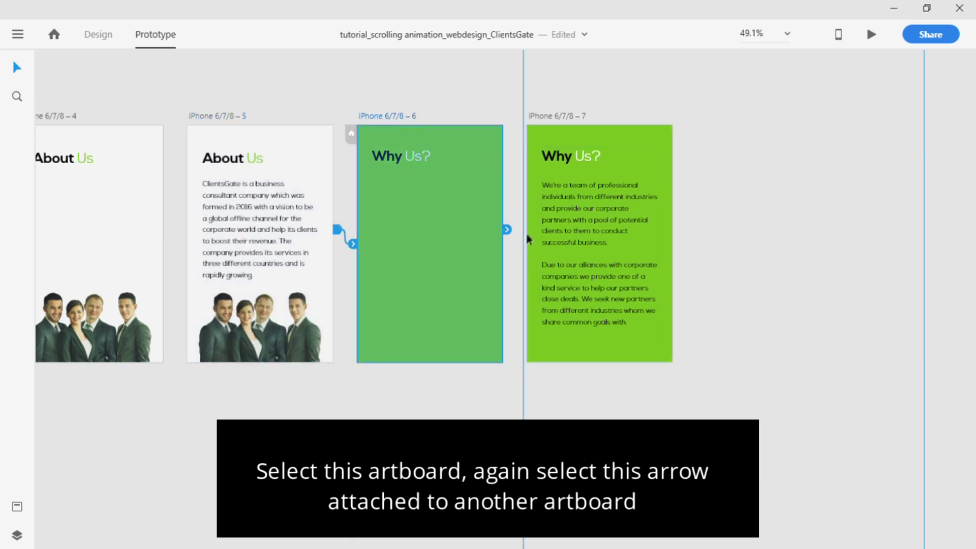
{"action": "left_click_drag", "start_coordinate": [508, 230], "coordinate": [562, 246]}
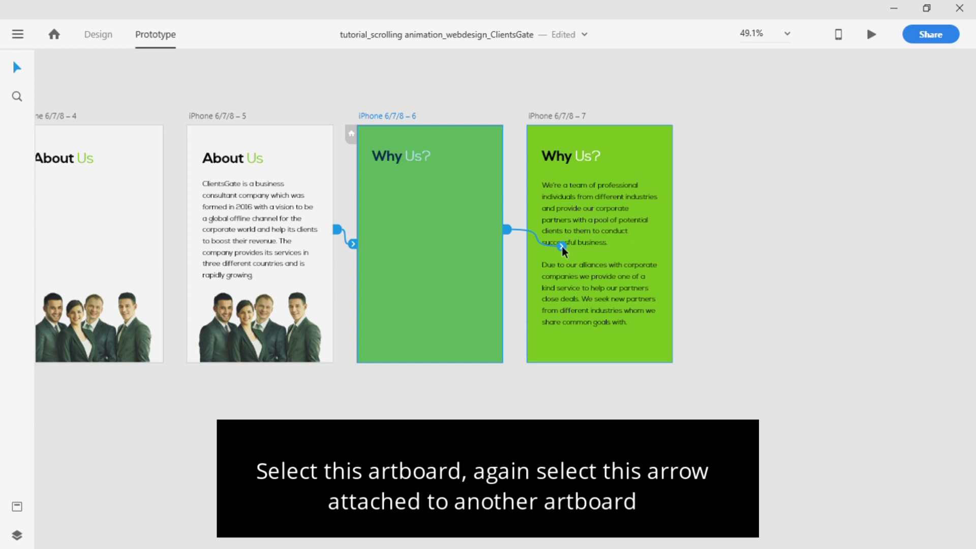
{"action": "left_click_drag", "start_coordinate": [562, 246], "coordinate": [563, 245]}
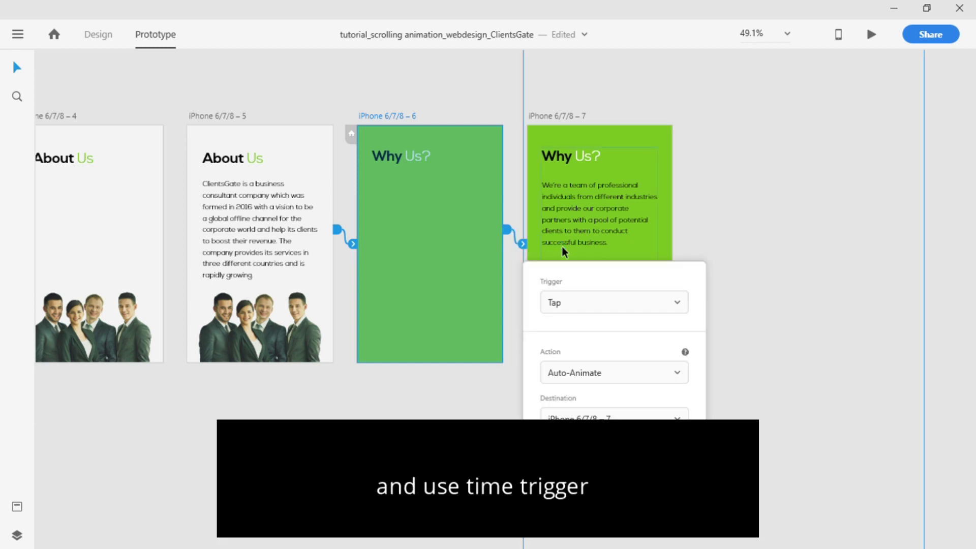
{"action": "left_click", "coordinate": [634, 305]}
{"action": "left_click", "coordinate": [589, 382]}
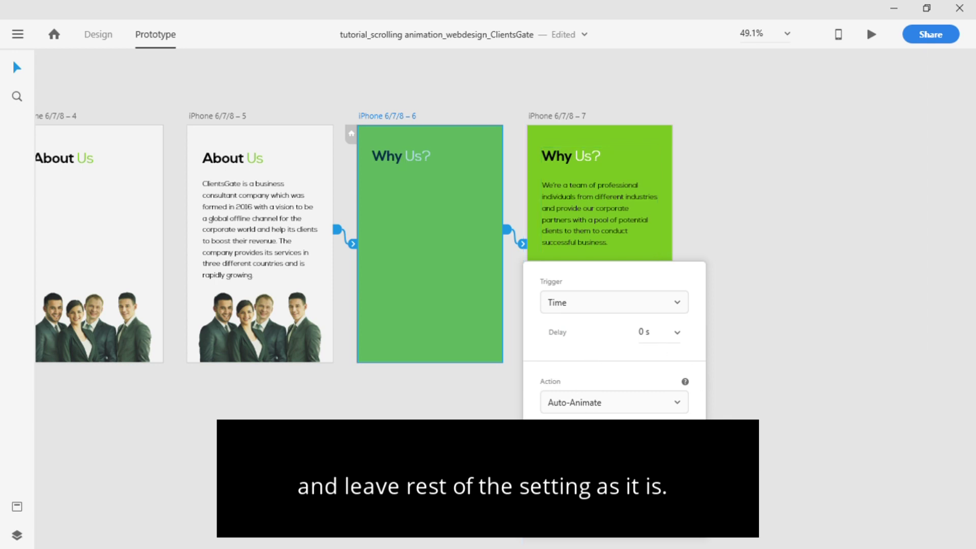
{"action": "left_click", "coordinate": [699, 233]}
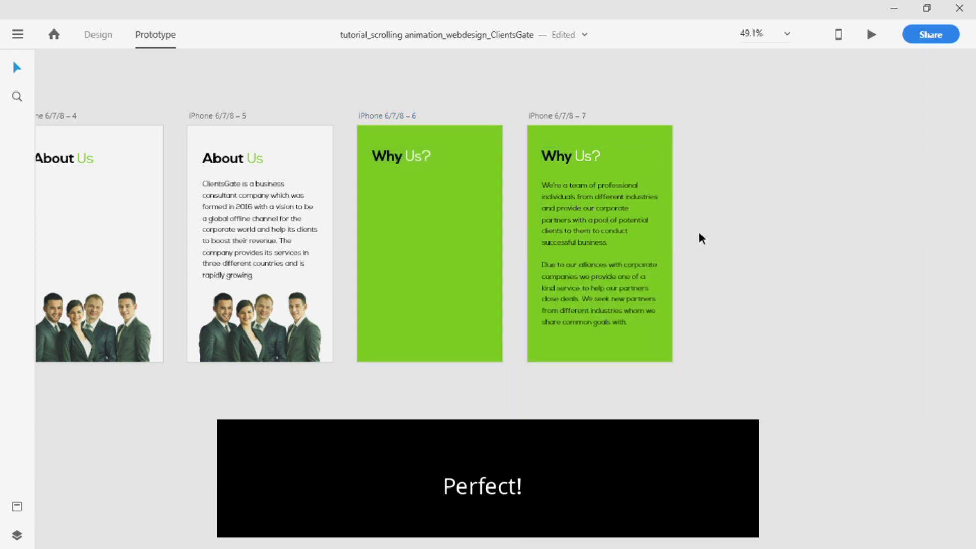
{"action": "left_click", "coordinate": [100, 35]}
{"action": "left_click_drag", "start_coordinate": [261, 247], "coordinate": [398, 239]}
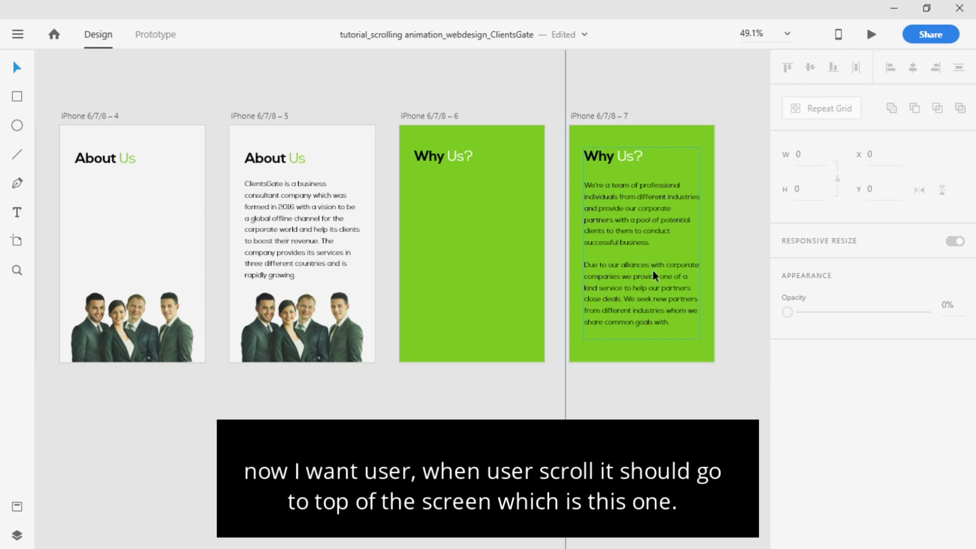
{"action": "left_click_drag", "start_coordinate": [436, 289], "coordinate": [719, 235]}
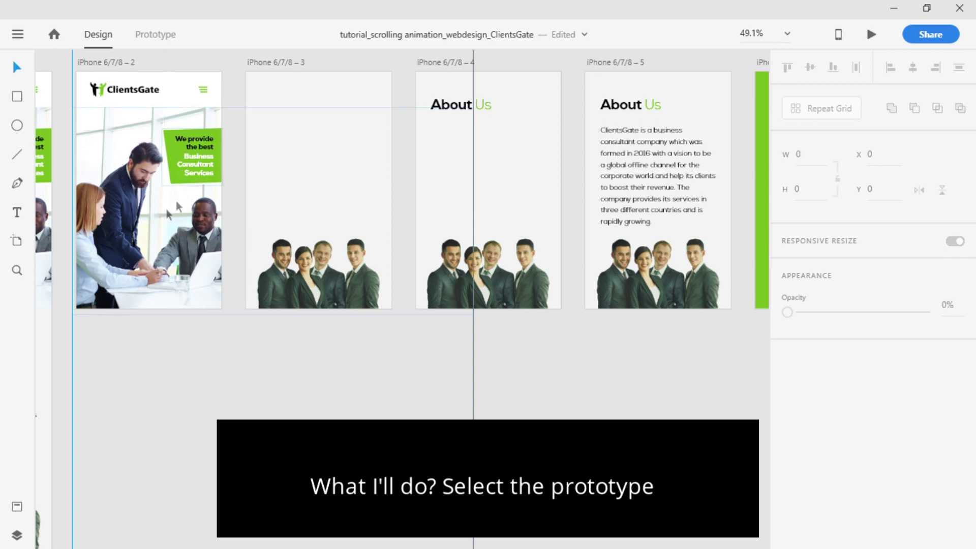
{"action": "left_click_drag", "start_coordinate": [599, 212], "coordinate": [246, 303]}
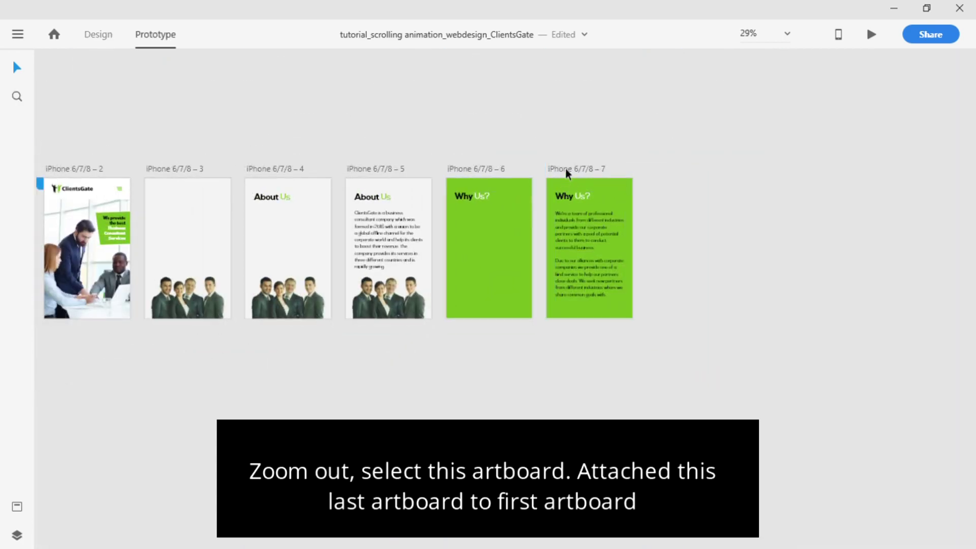
Loop iPhone 6/7/8 – 7 back to the home artboard on Tap with Auto-Animate, then return to Design mode
{"action": "left_click", "coordinate": [567, 169]}
{"action": "left_click_drag", "start_coordinate": [637, 234], "coordinate": [86, 279]}
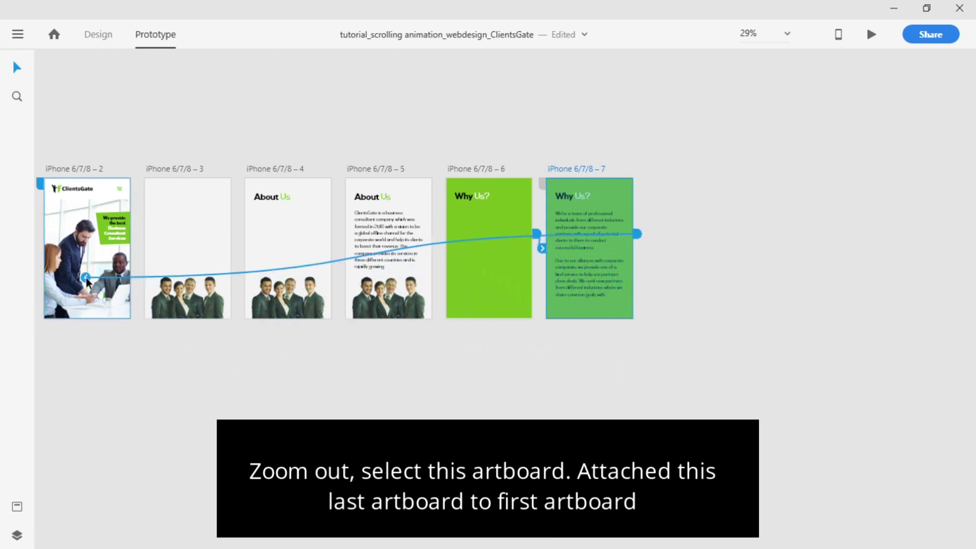
{"action": "left_click", "coordinate": [188, 275]}
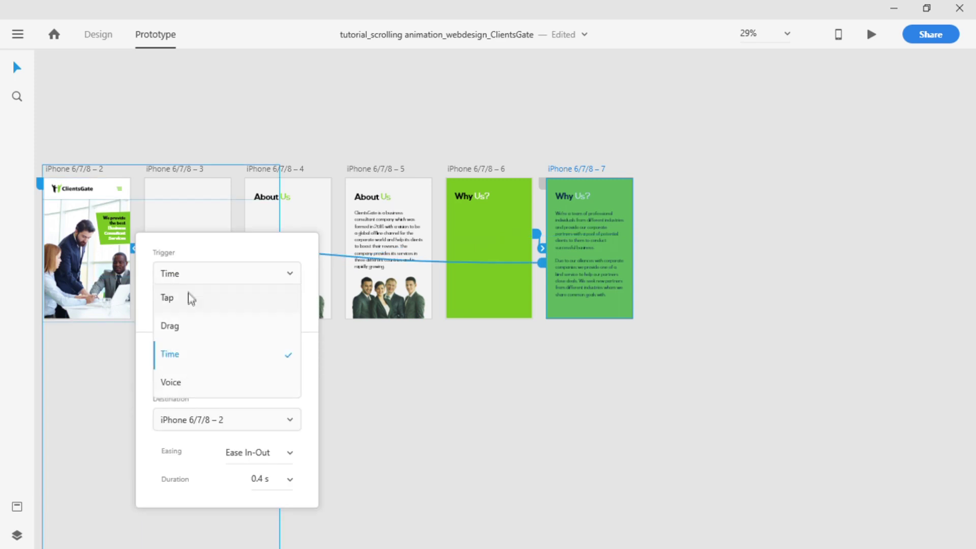
{"action": "left_click", "coordinate": [189, 300]}
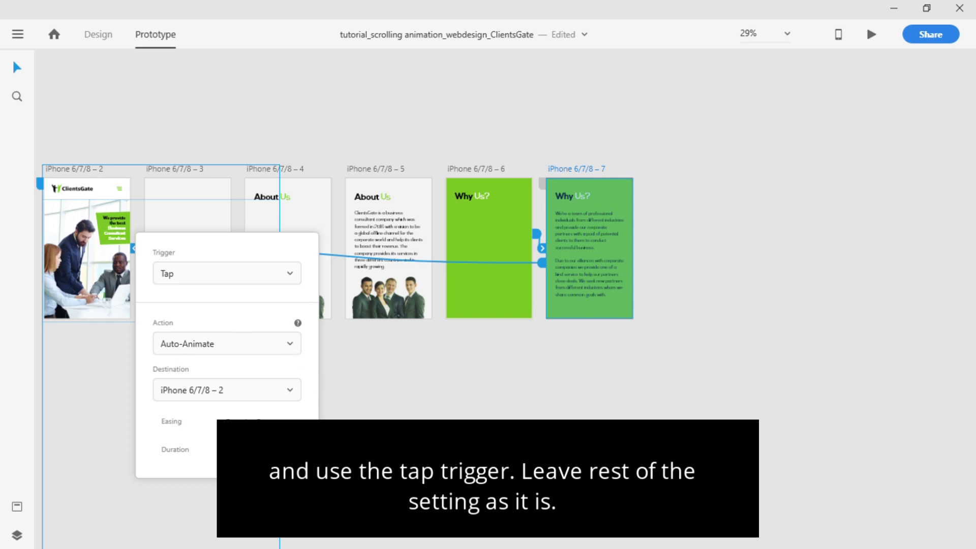
{"action": "left_click", "coordinate": [368, 380]}
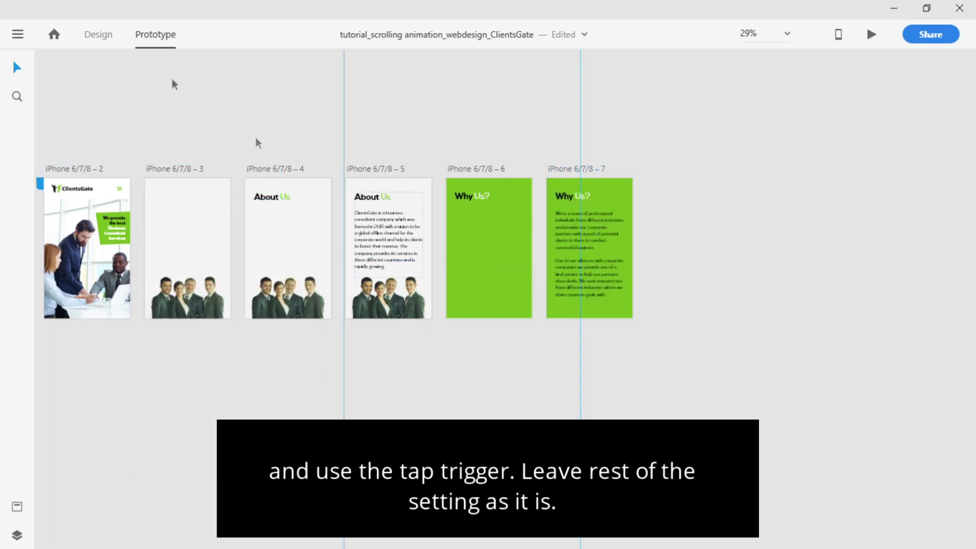
{"action": "left_click", "coordinate": [95, 37]}
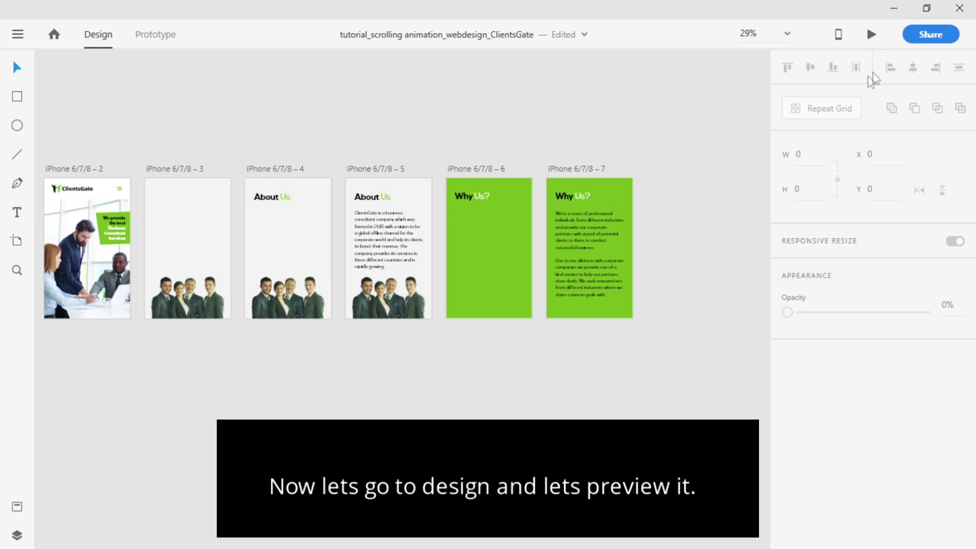
{"action": "left_click", "coordinate": [873, 35]}
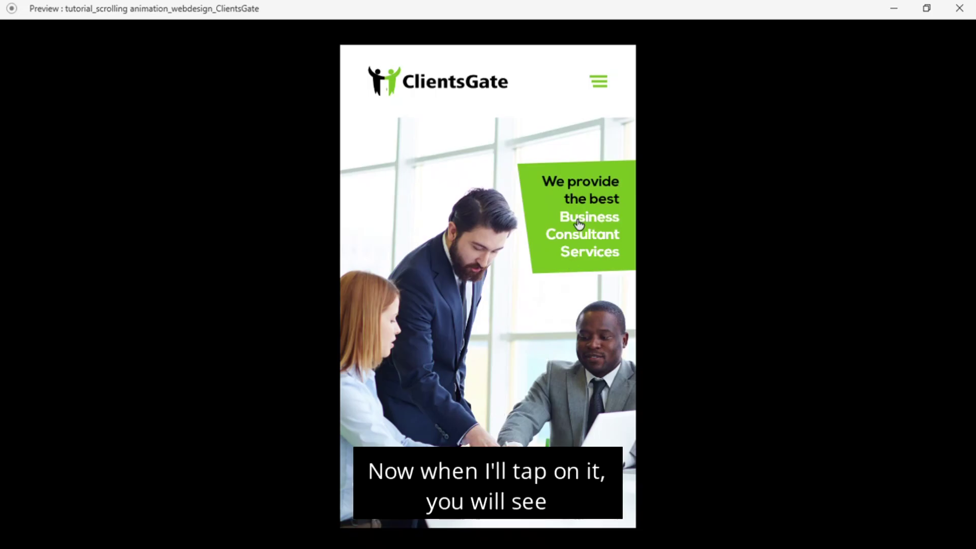
{"action": "left_click", "coordinate": [619, 144]}
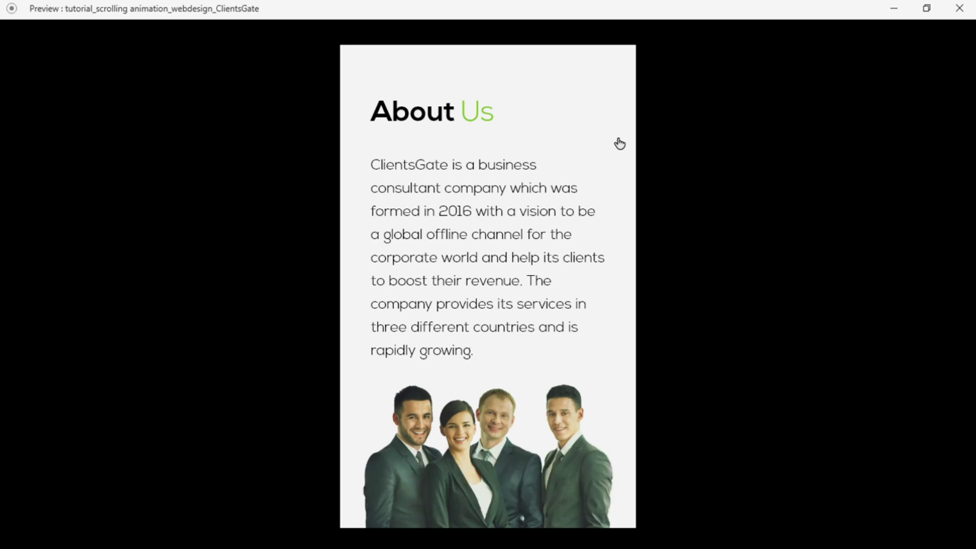
{"action": "left_click", "coordinate": [619, 144]}
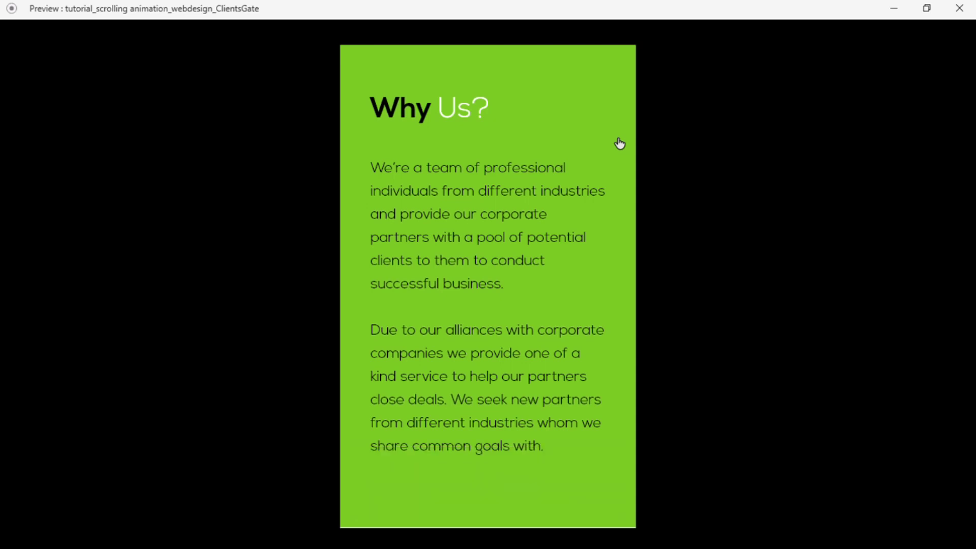
{"action": "left_click", "coordinate": [620, 144]}
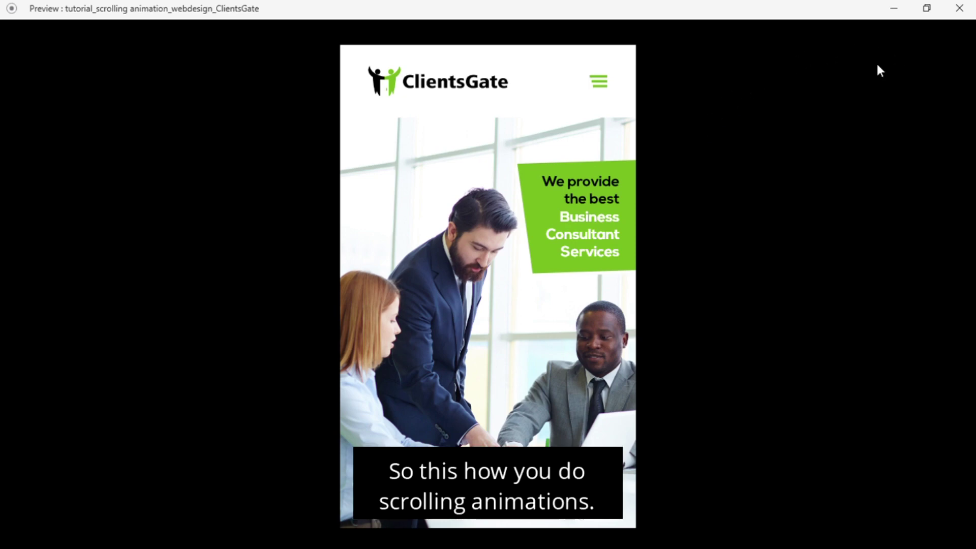
{"action": "key", "text": "Escape"}
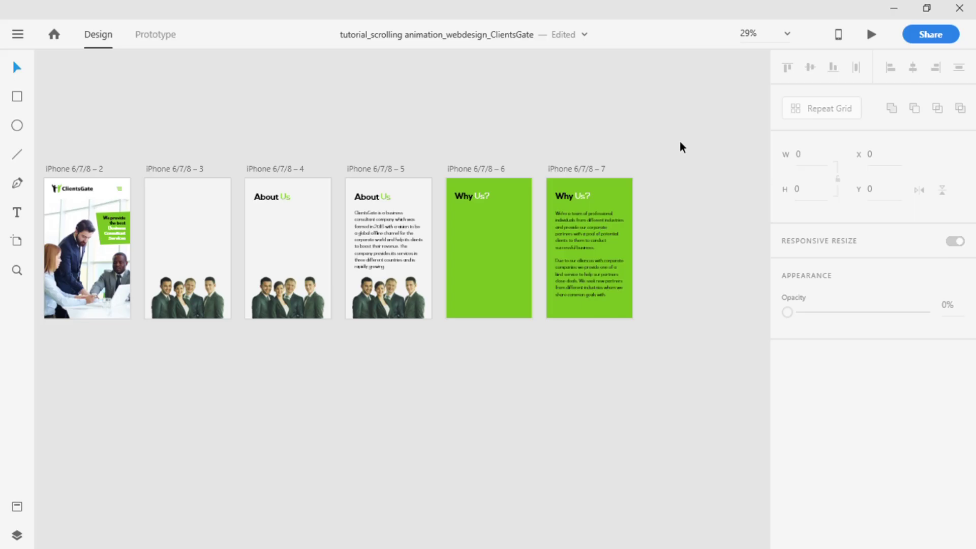